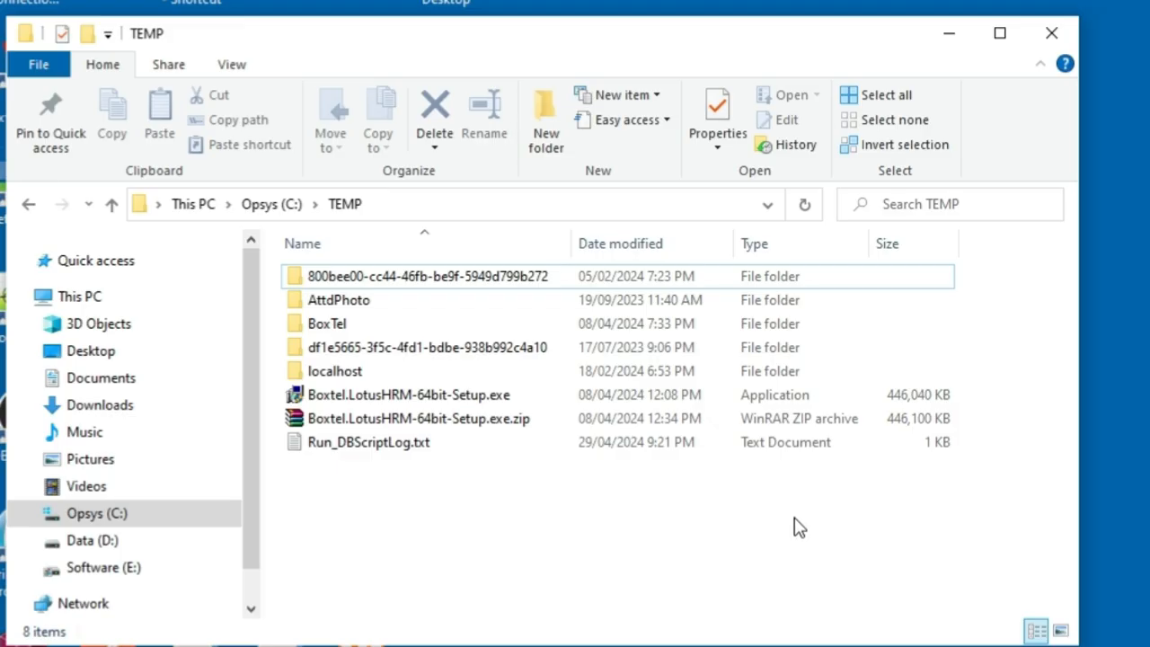
# Step: Run the LotusHRM setup, accept the license terms, and install LotusHRM with SQLEXPRESS-2019 into C:\Boxtel-LotusHRM
pyautogui.doubleClick(477, 400)
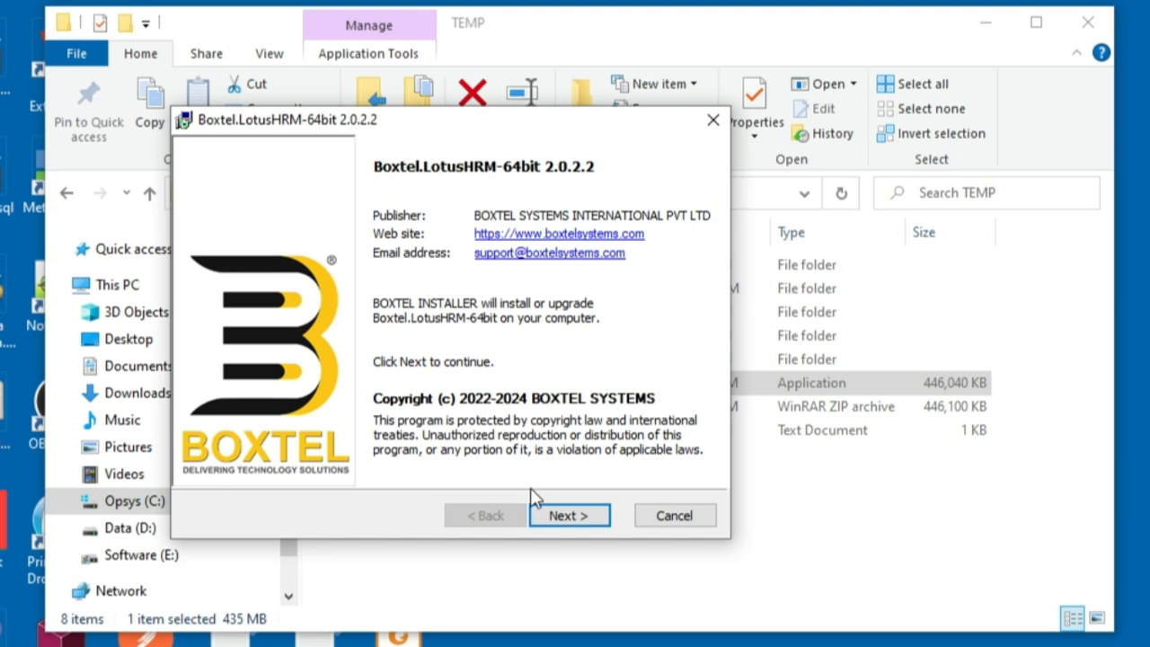
pyautogui.click(570, 516)
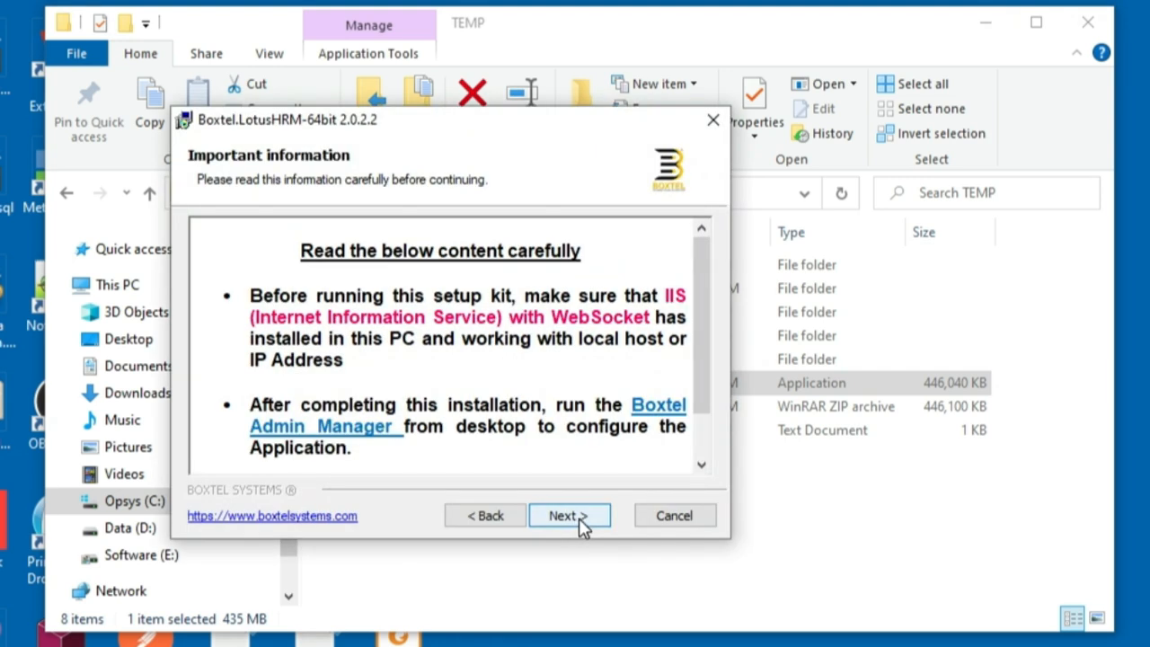
pyautogui.click(568, 515)
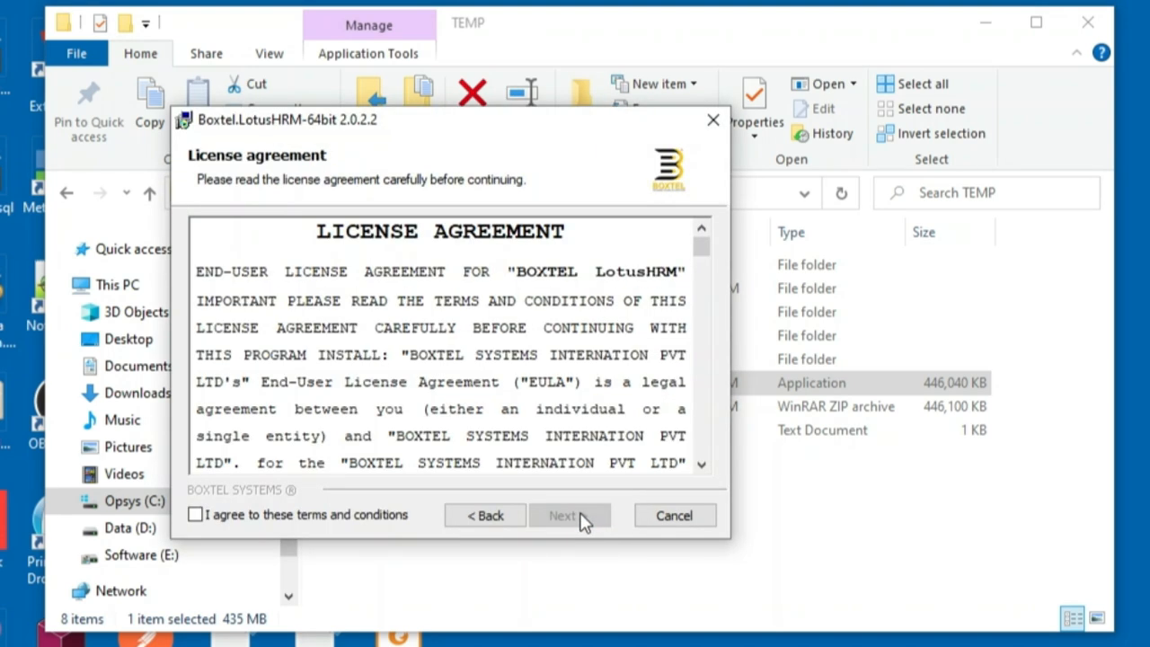
pyautogui.click(351, 527)
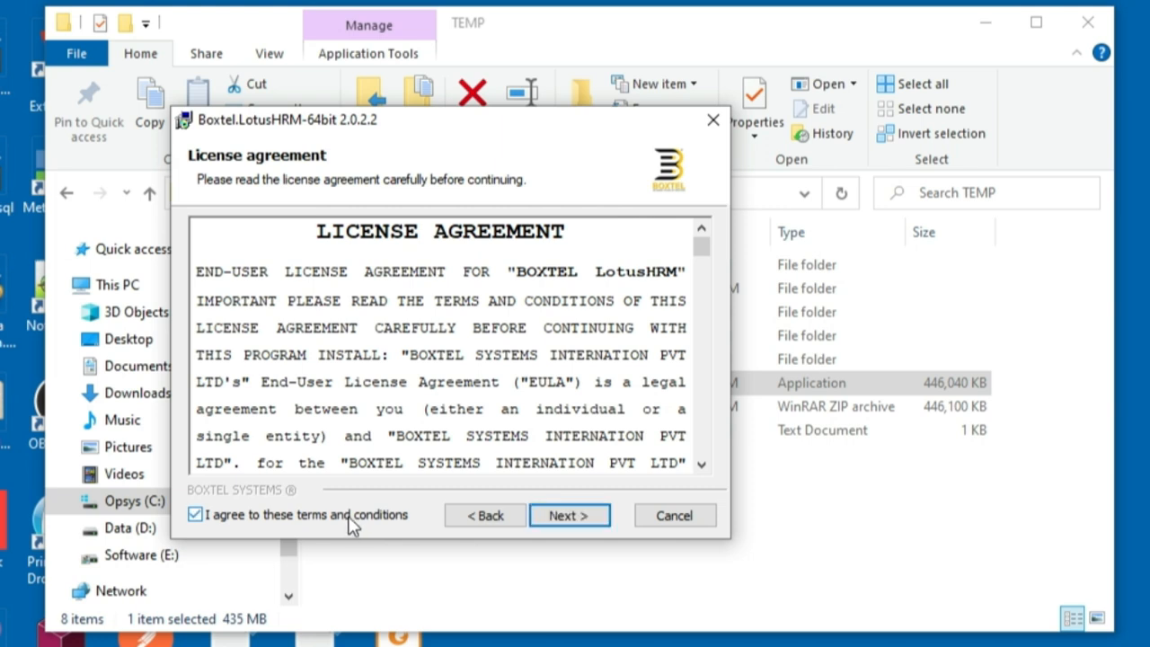
pyautogui.click(585, 518)
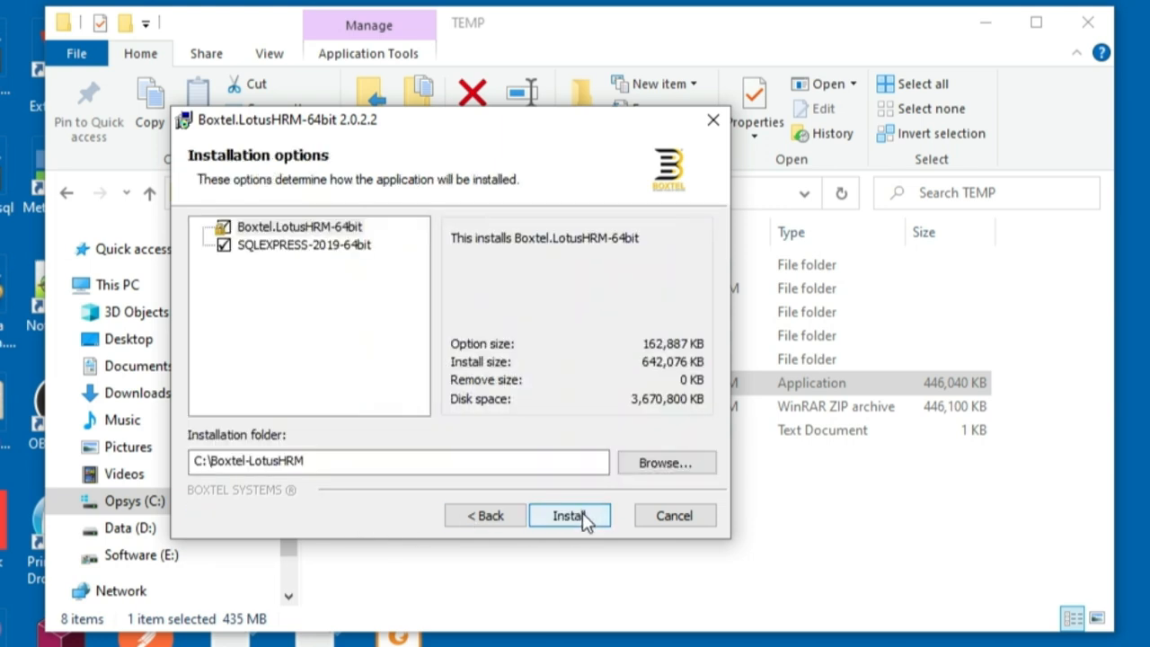
pyautogui.click(579, 522)
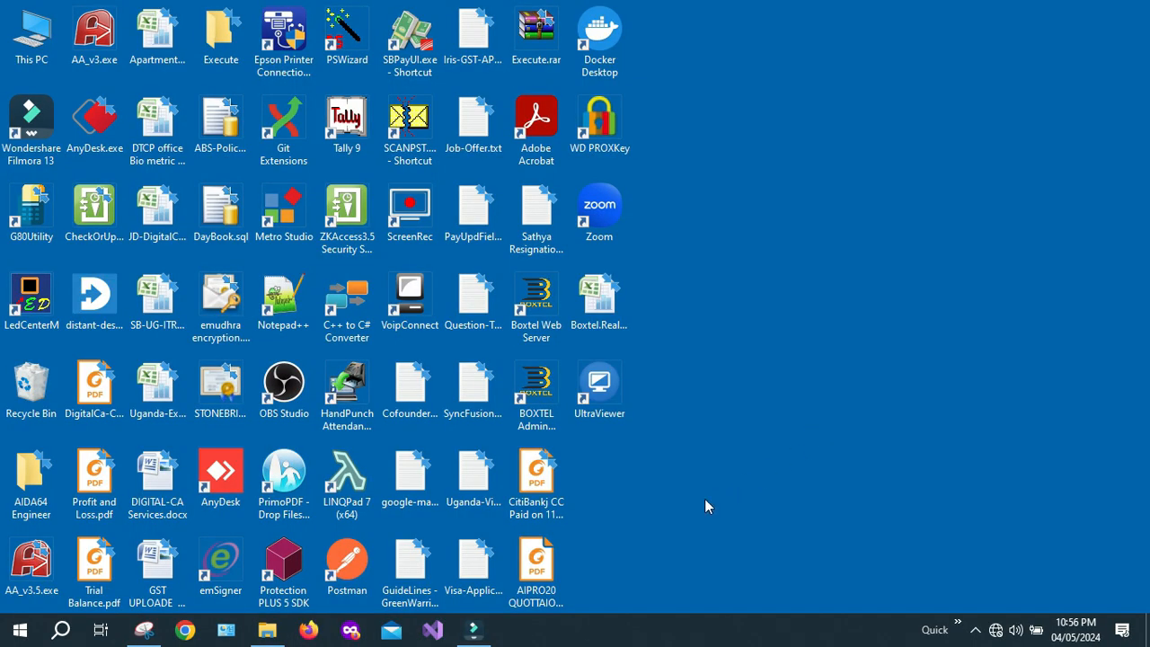
# Step: Start the Boxtel Web Server, then the BOXTEL Admin Manager, from their desktop shortcuts
pyautogui.doubleClick(536, 311)
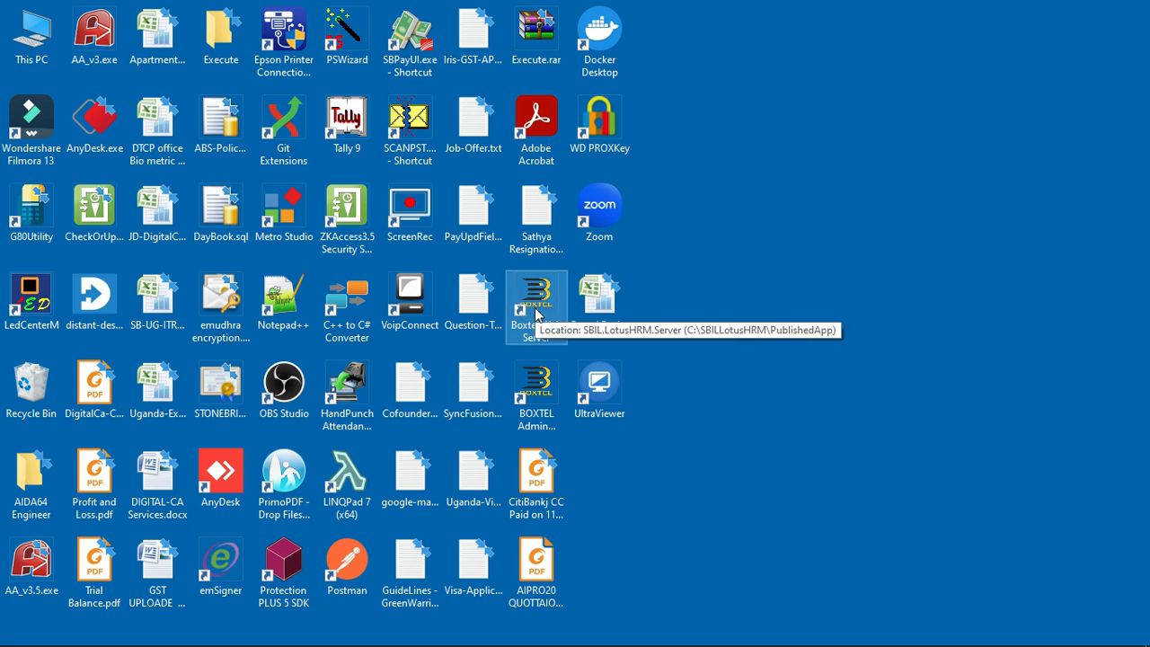
pyautogui.doubleClick(533, 404)
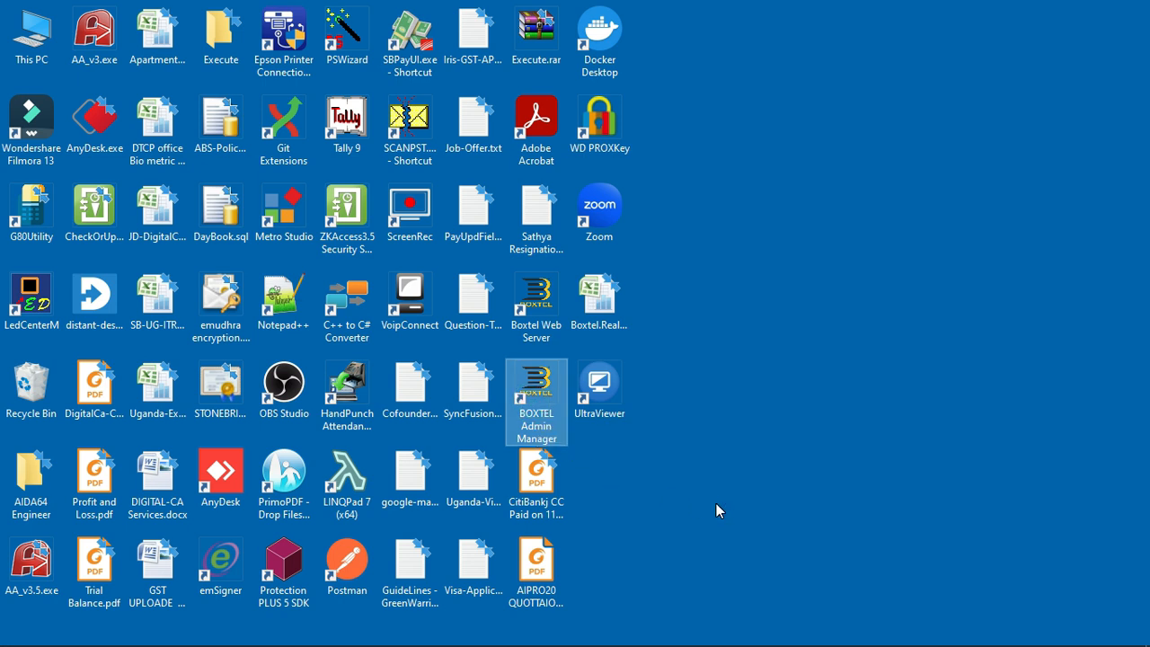
pyautogui.doubleClick(539, 415)
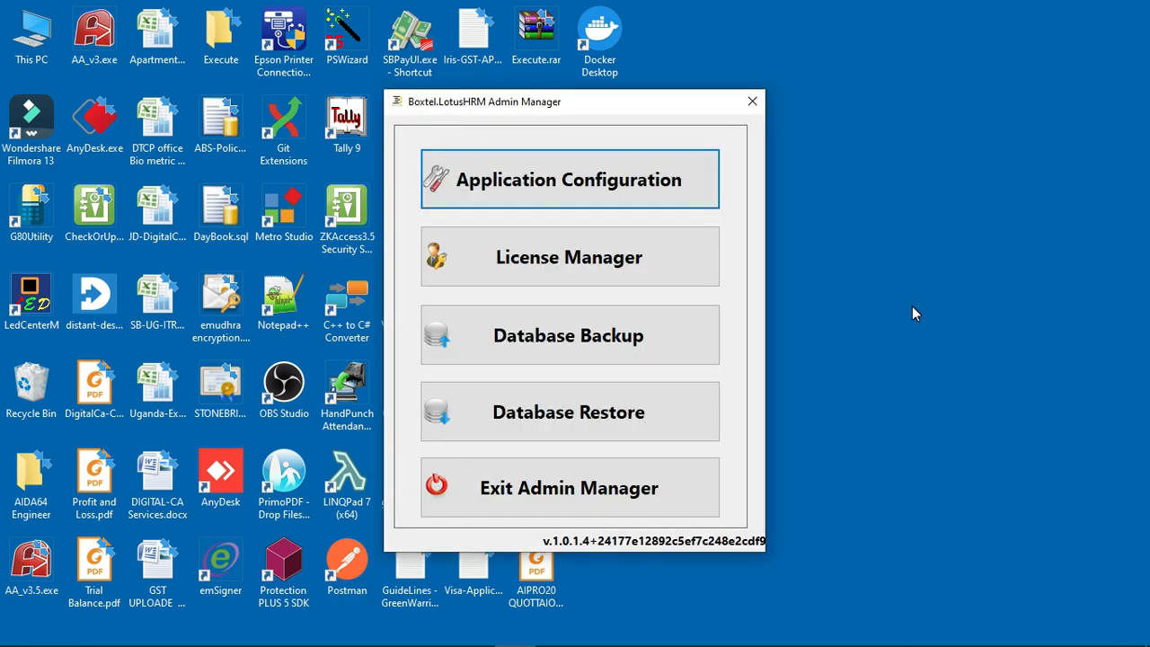
# Step: Show the Application Configuration checklist in the Admin Manager
pyautogui.click(564, 186)
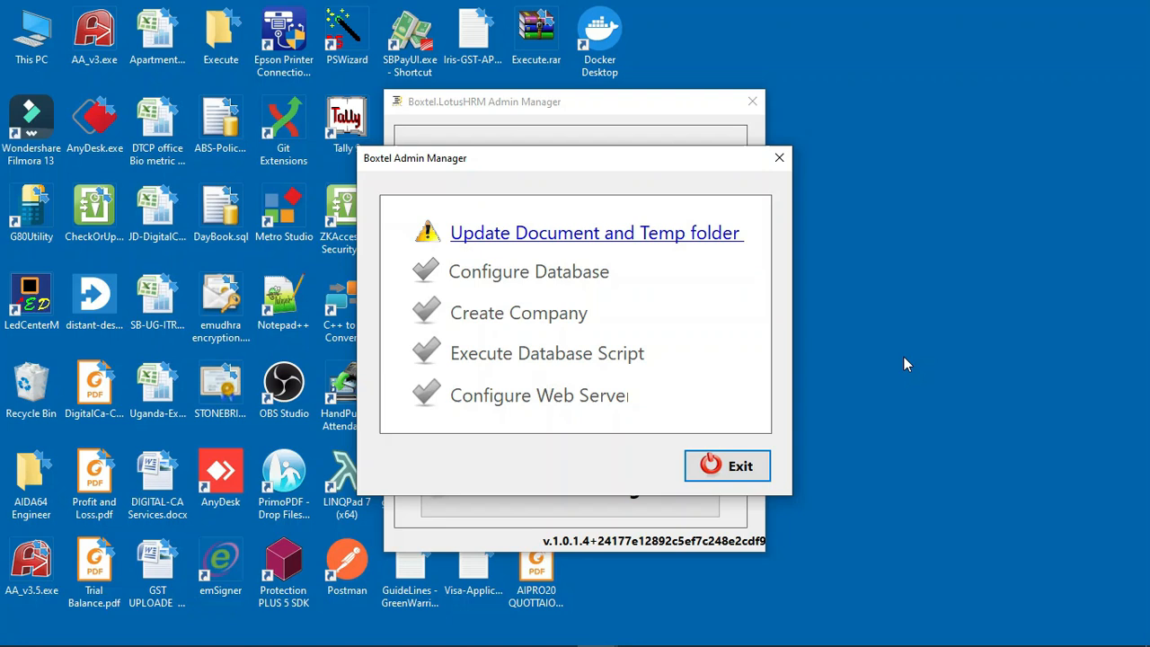
# Step: Set the document folder to C:\Boxtel-Document
pyautogui.click(633, 235)
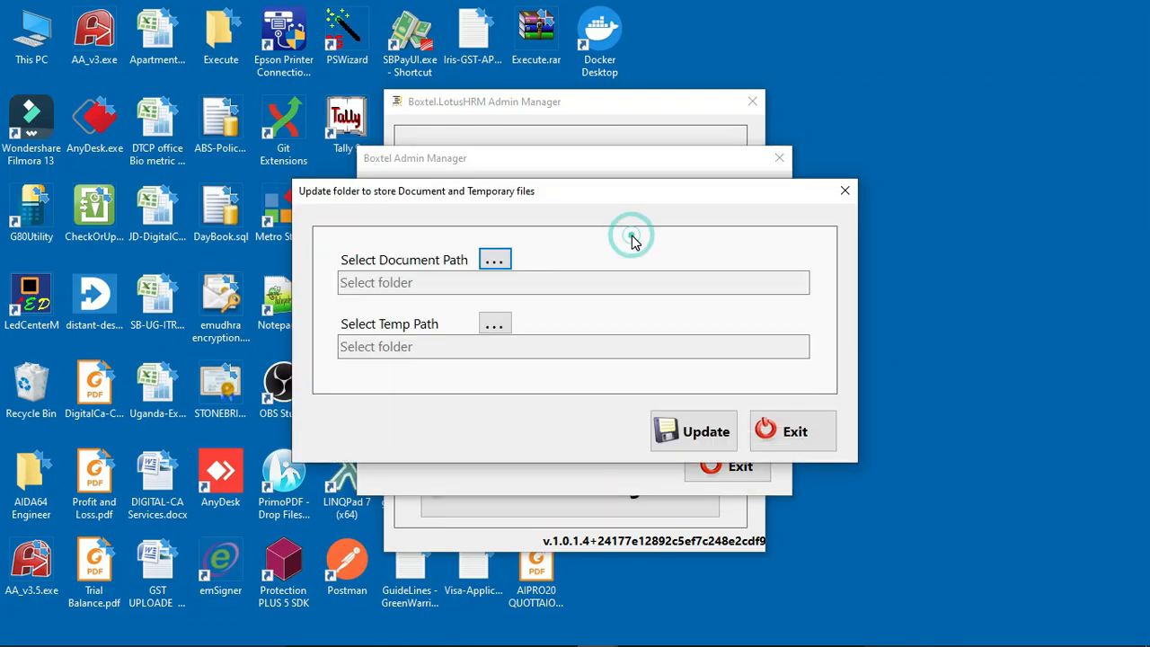
pyautogui.click(494, 260)
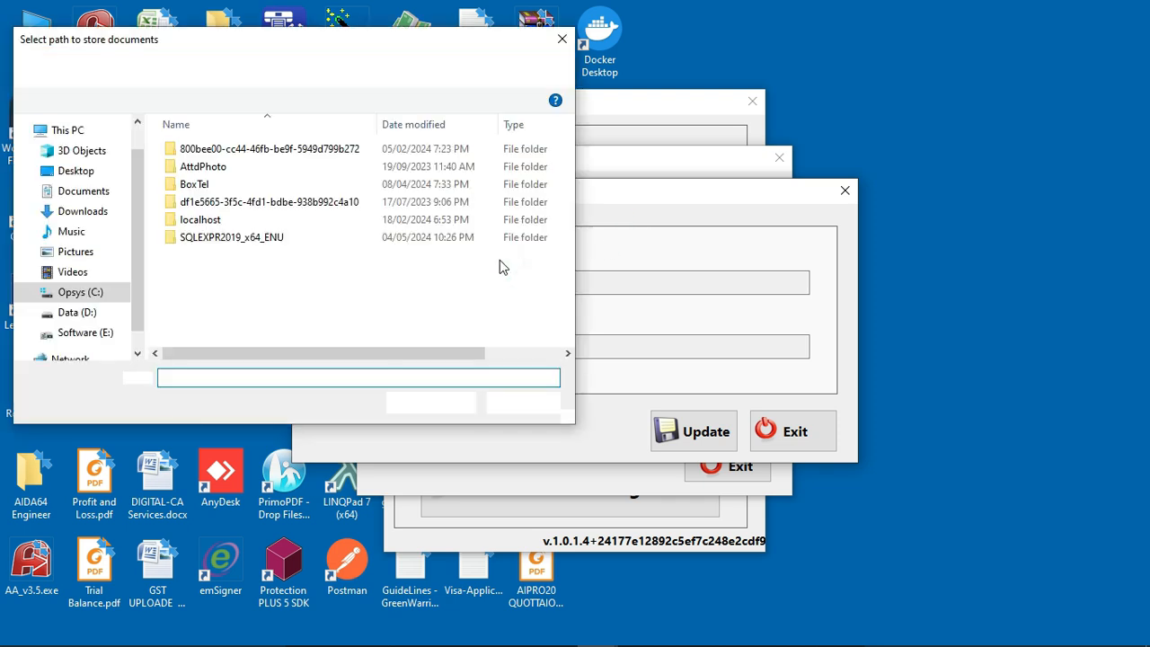
pyautogui.click(81, 292)
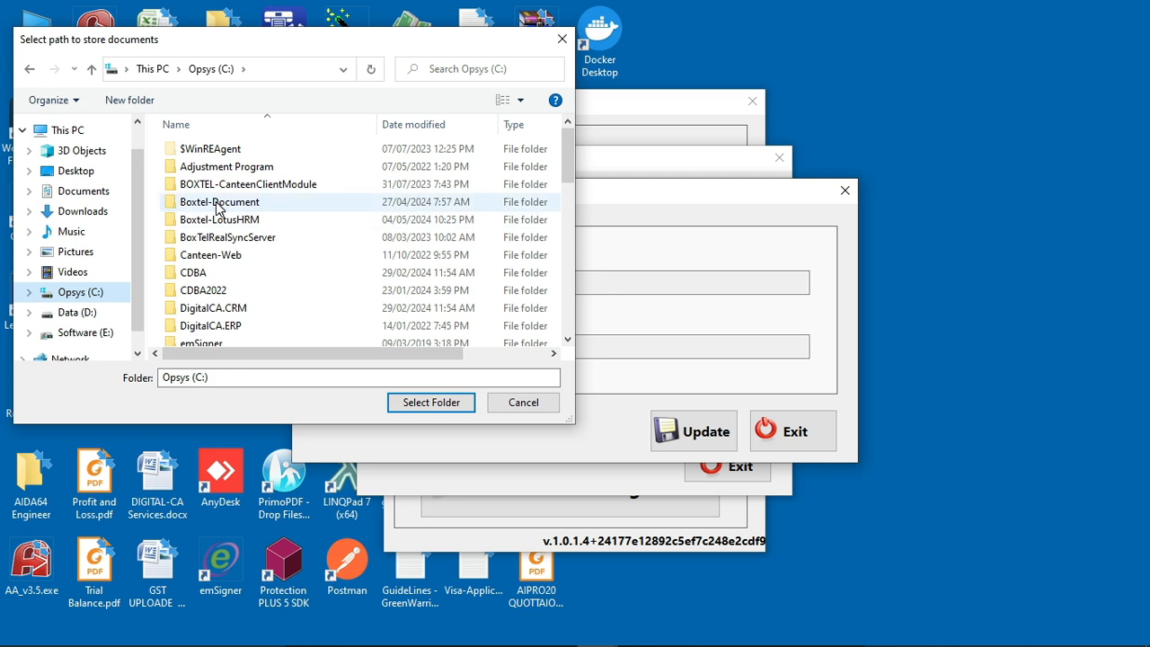
pyautogui.click(220, 203)
pyautogui.click(422, 403)
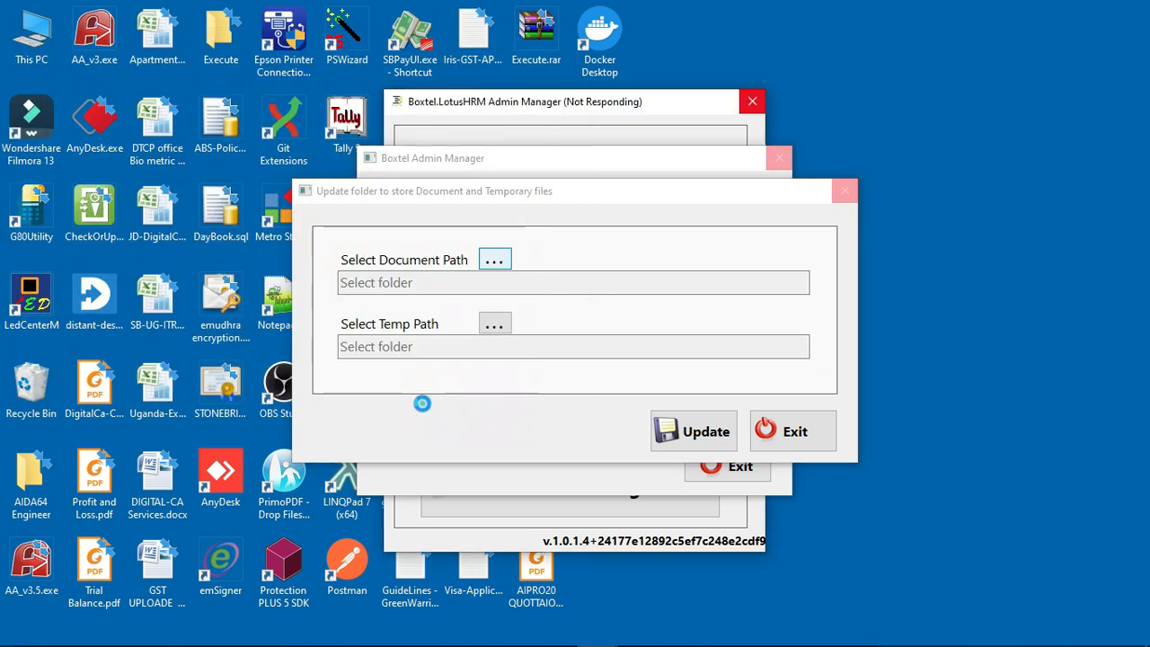
# Step: Set the temp folder to C:\TEMP and save both folder paths
pyautogui.click(494, 328)
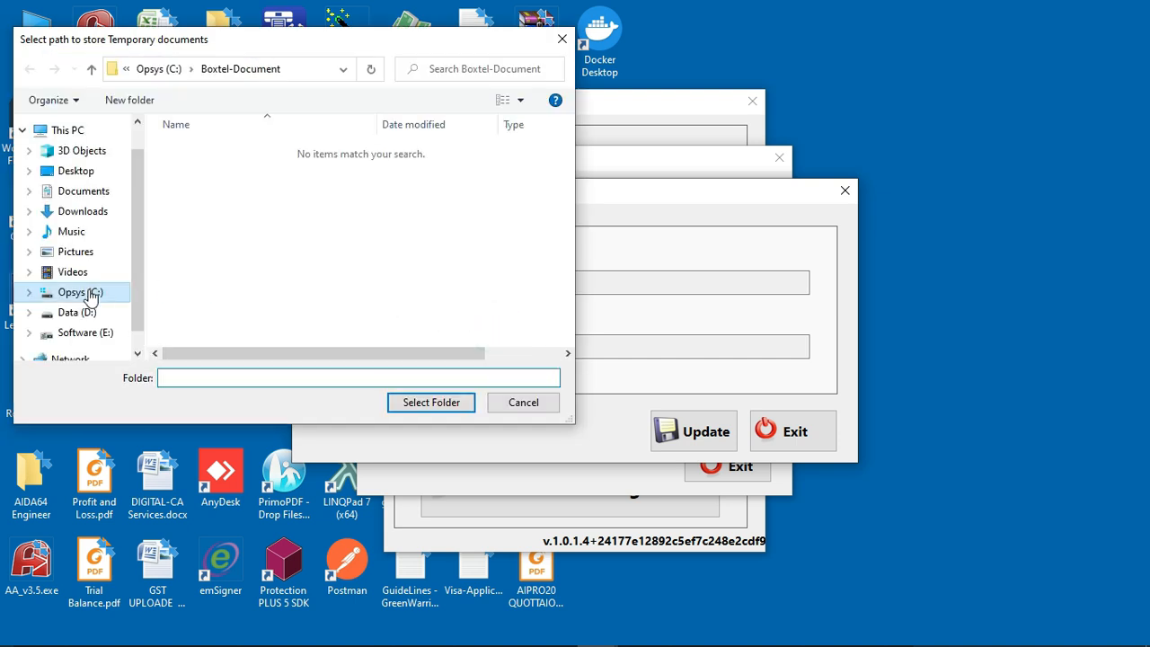
pyautogui.click(90, 296)
pyautogui.scroll(-8, 290, 288)
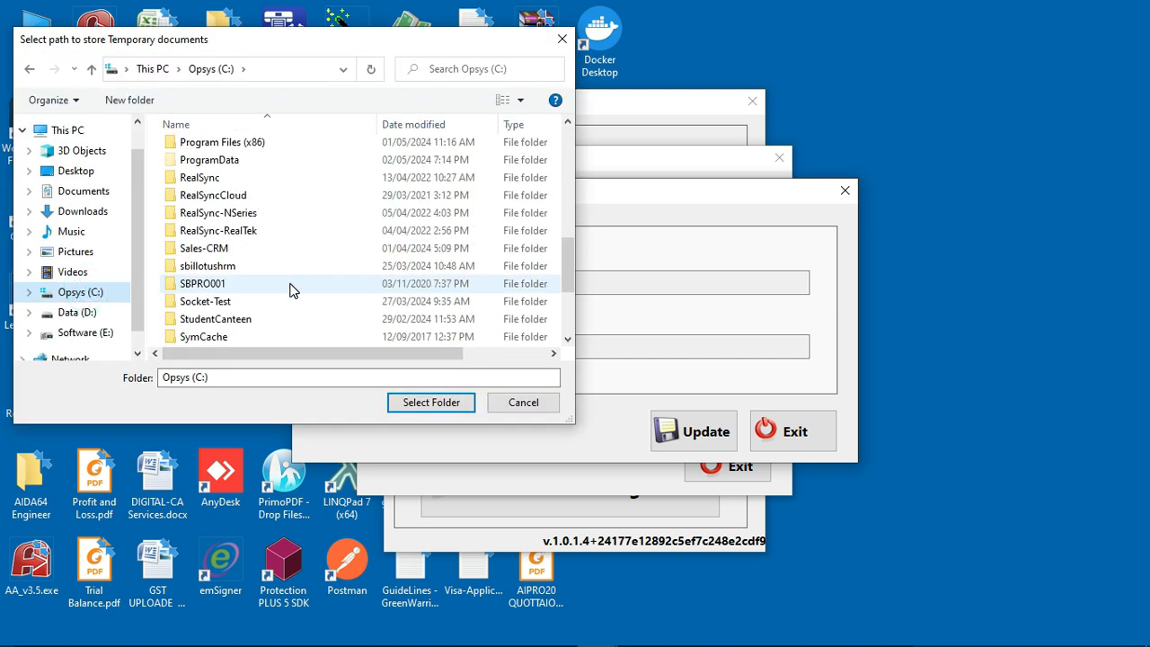
pyautogui.scroll(-3, 290, 290)
pyautogui.click(194, 233)
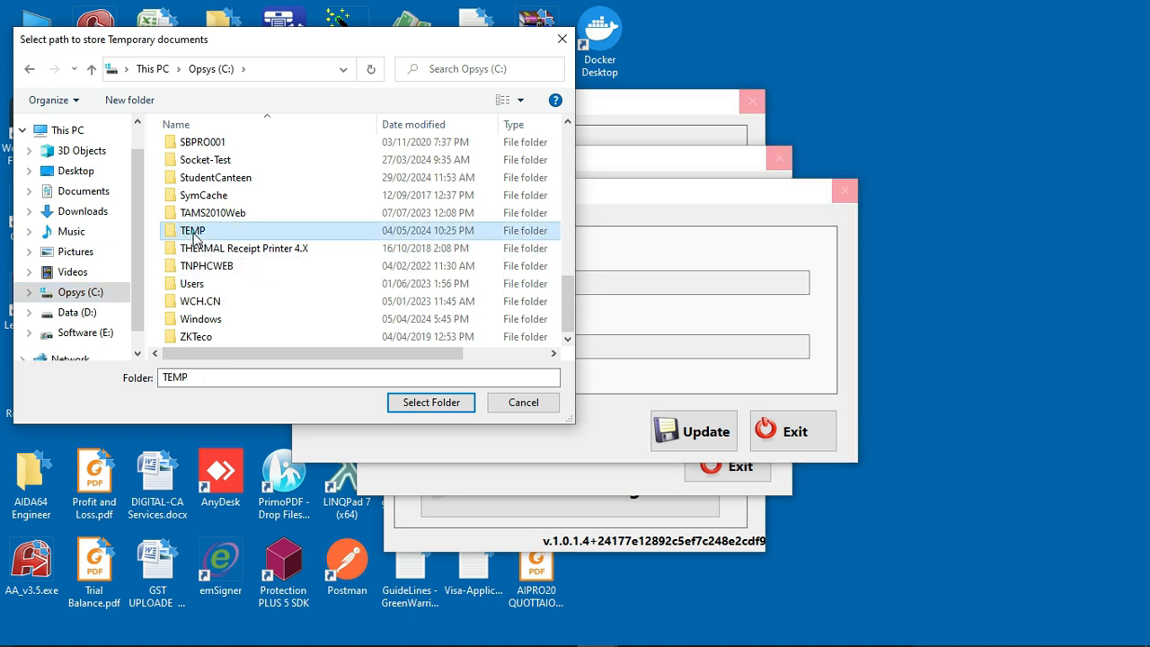
pyautogui.click(431, 403)
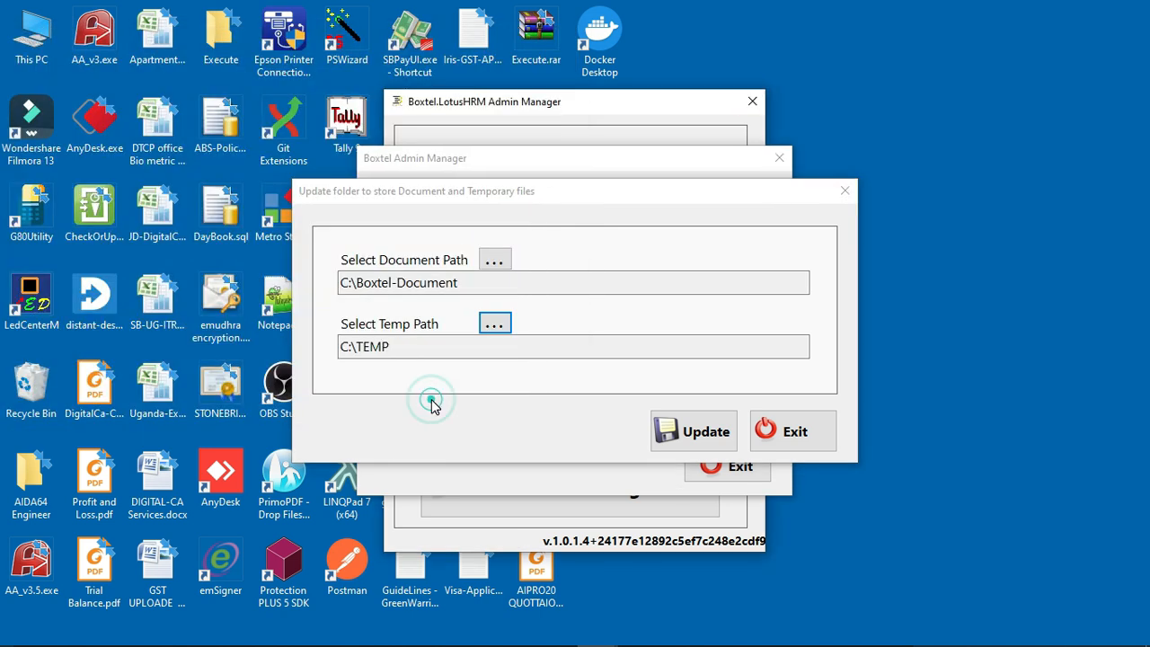
pyautogui.click(718, 436)
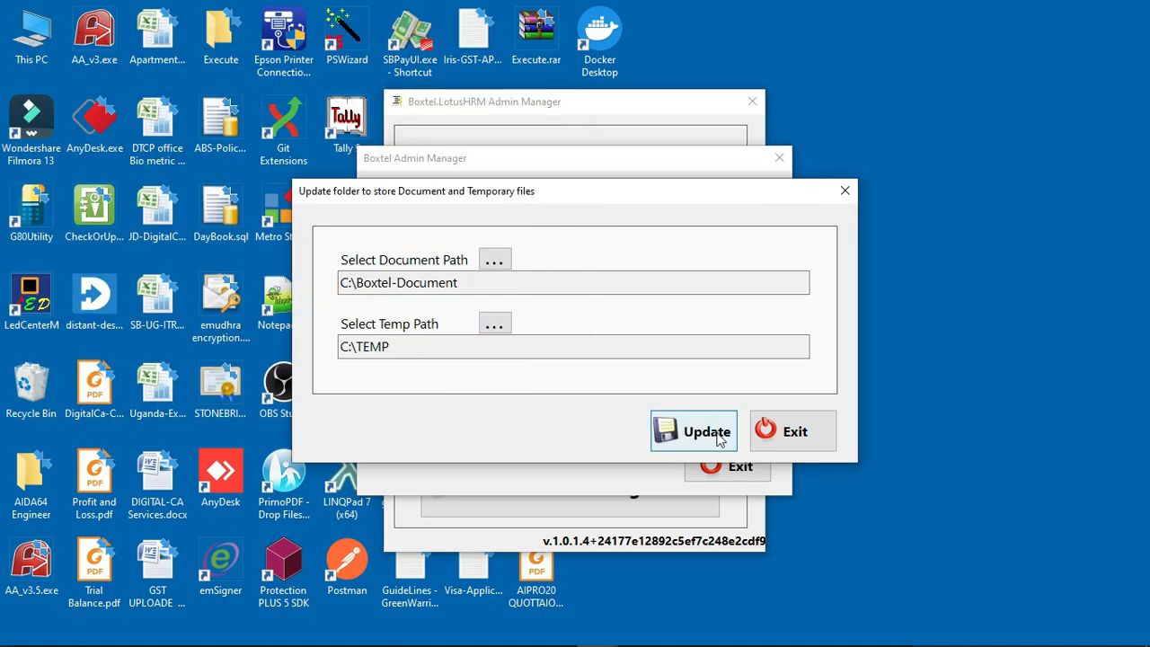
pyautogui.click(669, 392)
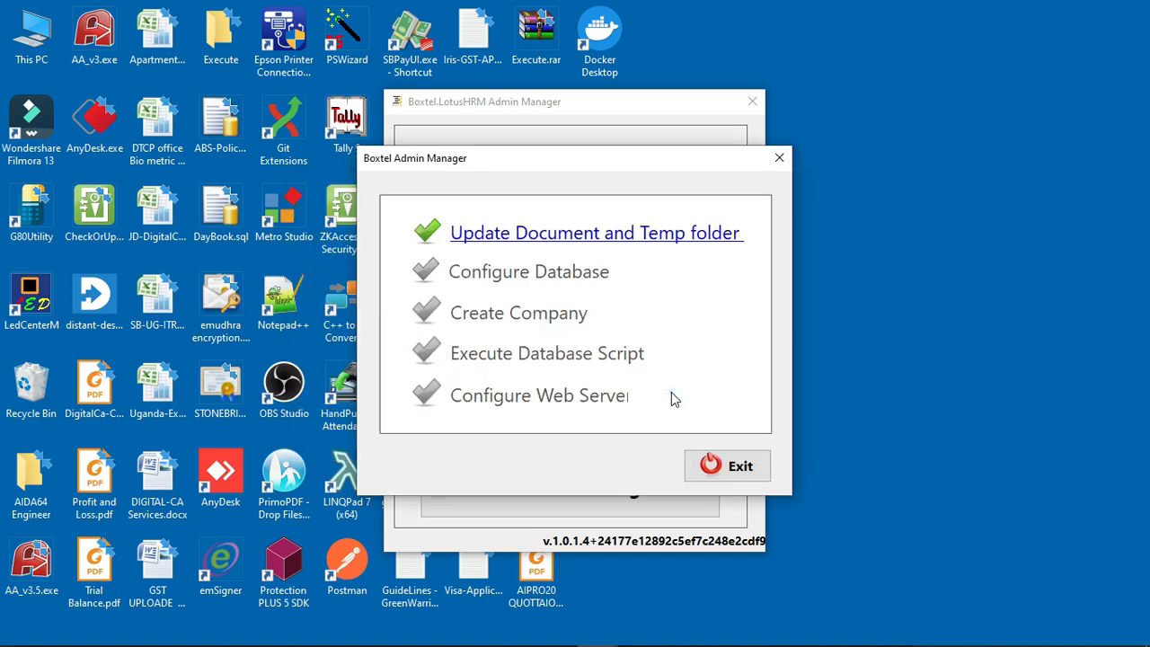
# Step: Test the database connection to PC11\SQLEXP2019 with the SA credentials and confirm it succeeds
pyautogui.click(549, 272)
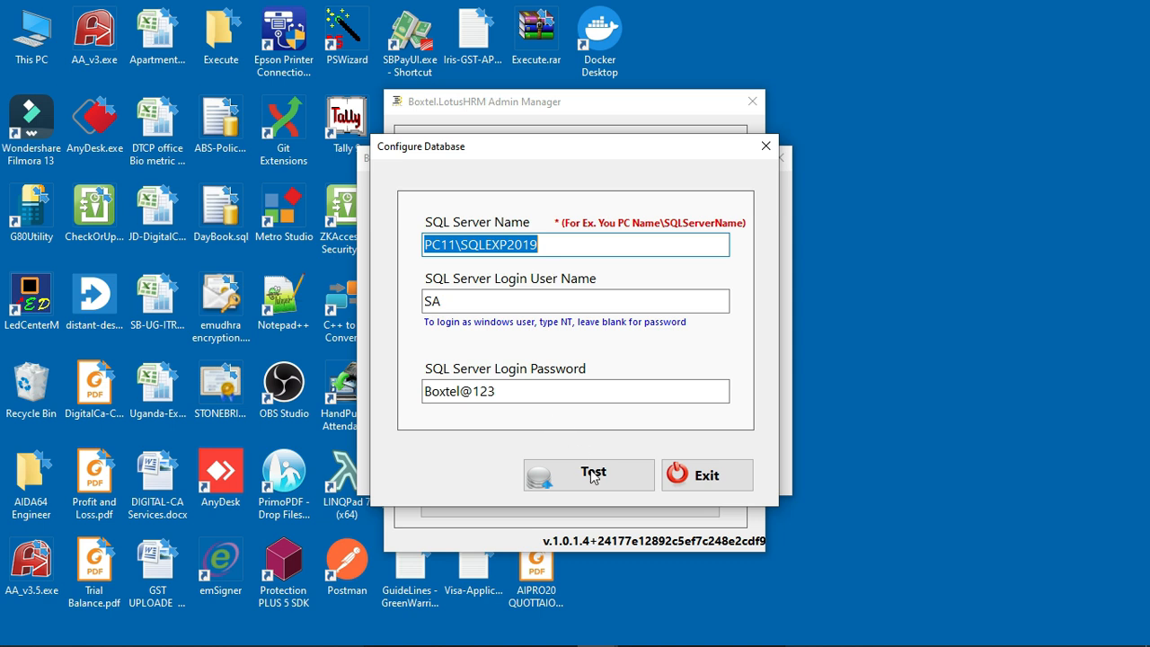
pyautogui.click(597, 485)
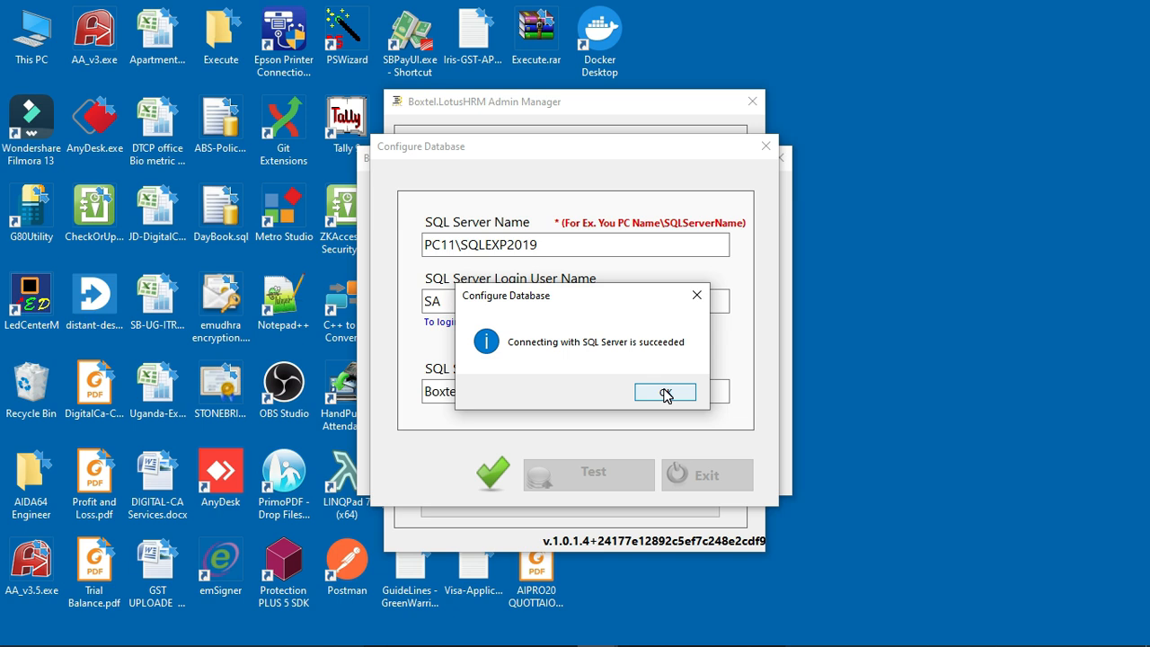
pyautogui.click(665, 395)
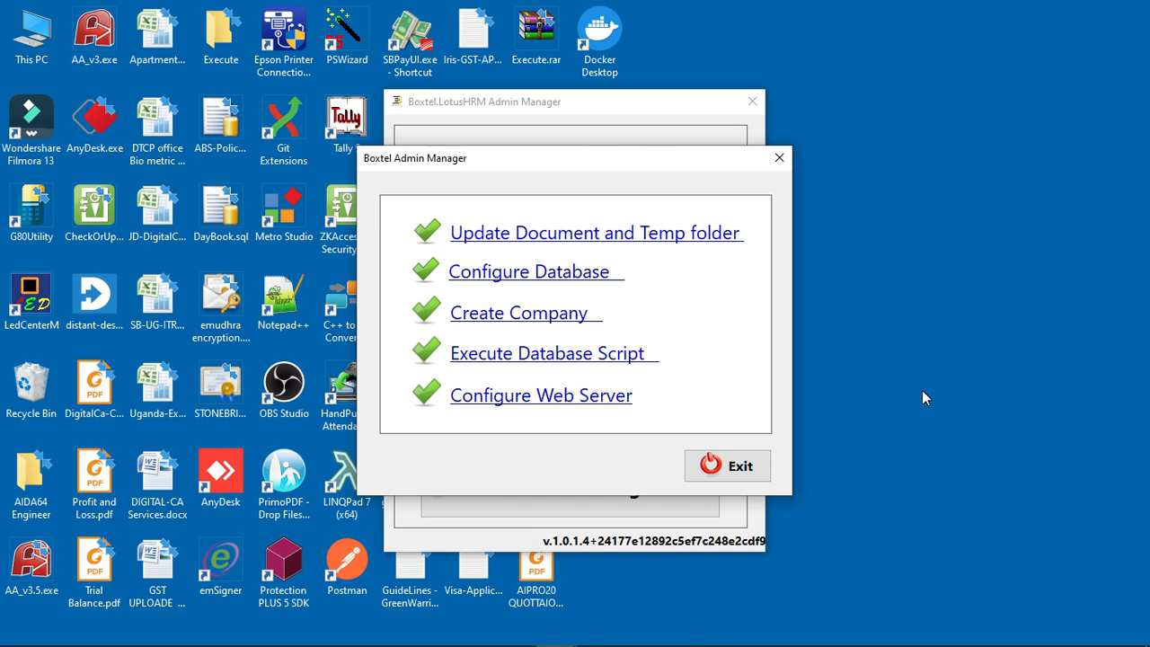
# Step: Open the TEST COMPANY record from the company setup list for editing
pyautogui.click(519, 315)
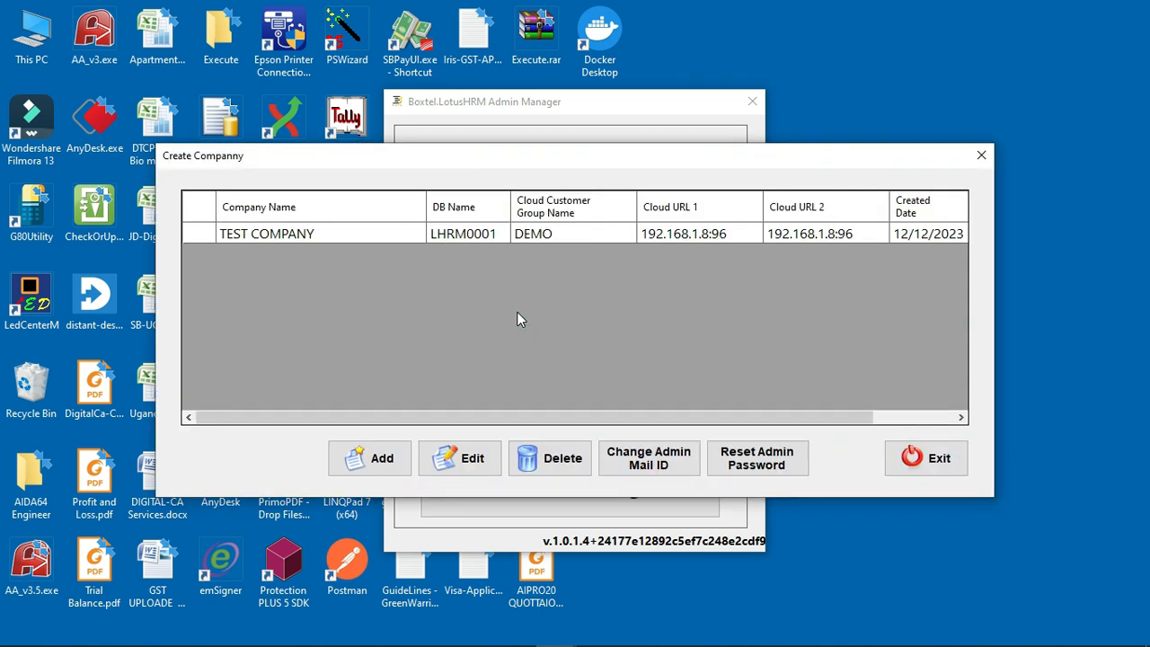
pyautogui.click(348, 231)
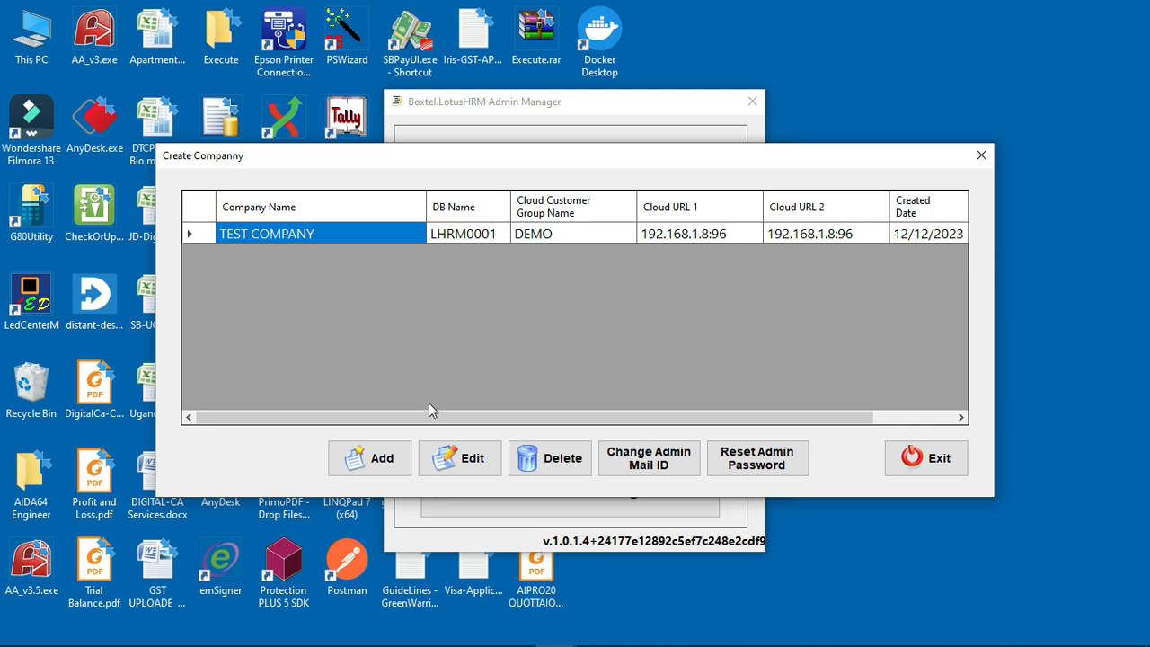
pyautogui.click(456, 460)
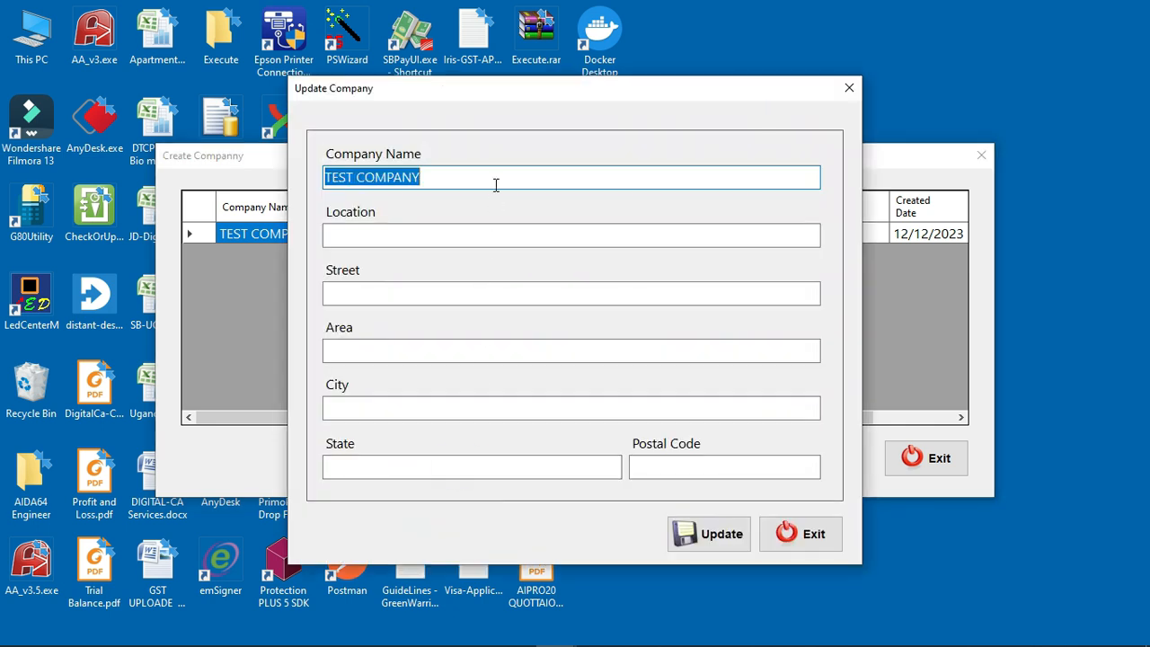
# Step: Rename the company to BOXTEL SYSTEMS with city MYSURU and state KARNATAKA, and save
pyautogui.write('BOXTEL SYSTEMS')
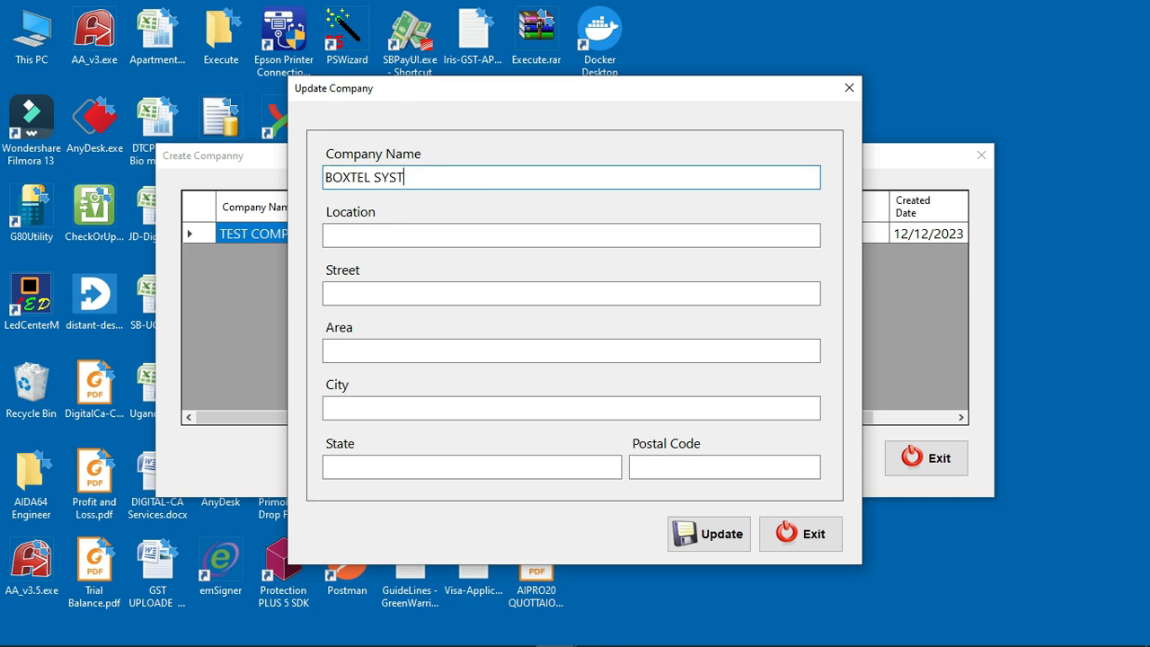
pyautogui.press('Tab')
pyautogui.press('Tab')
pyautogui.press('Tab')
pyautogui.press('Tab')
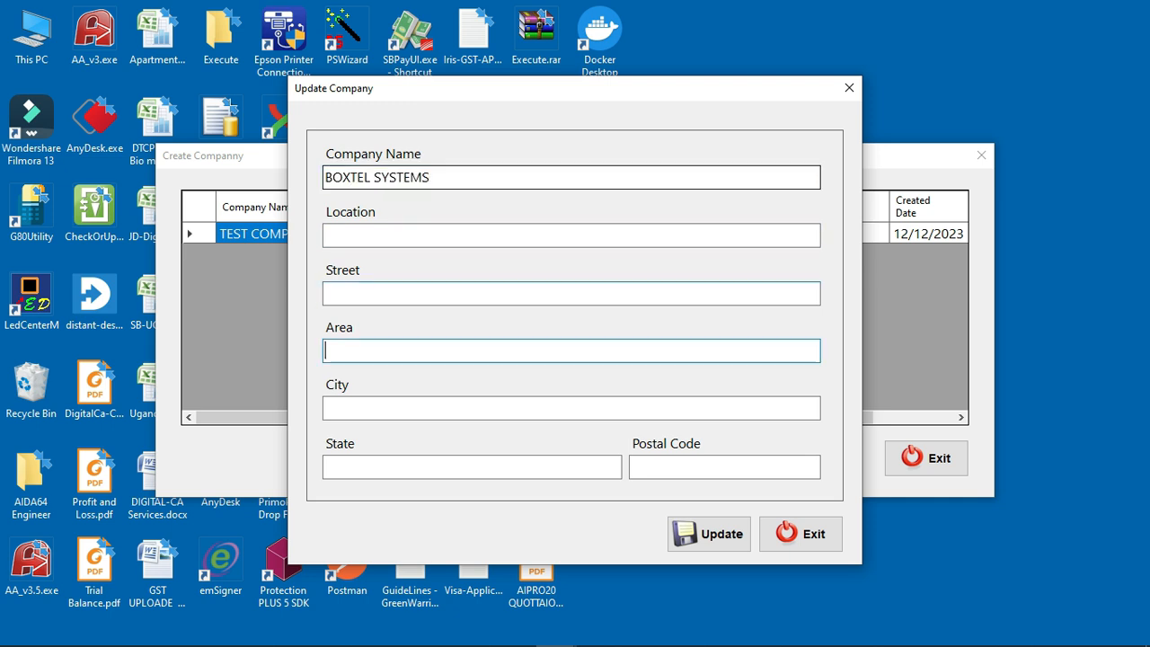
pyautogui.write('MY')
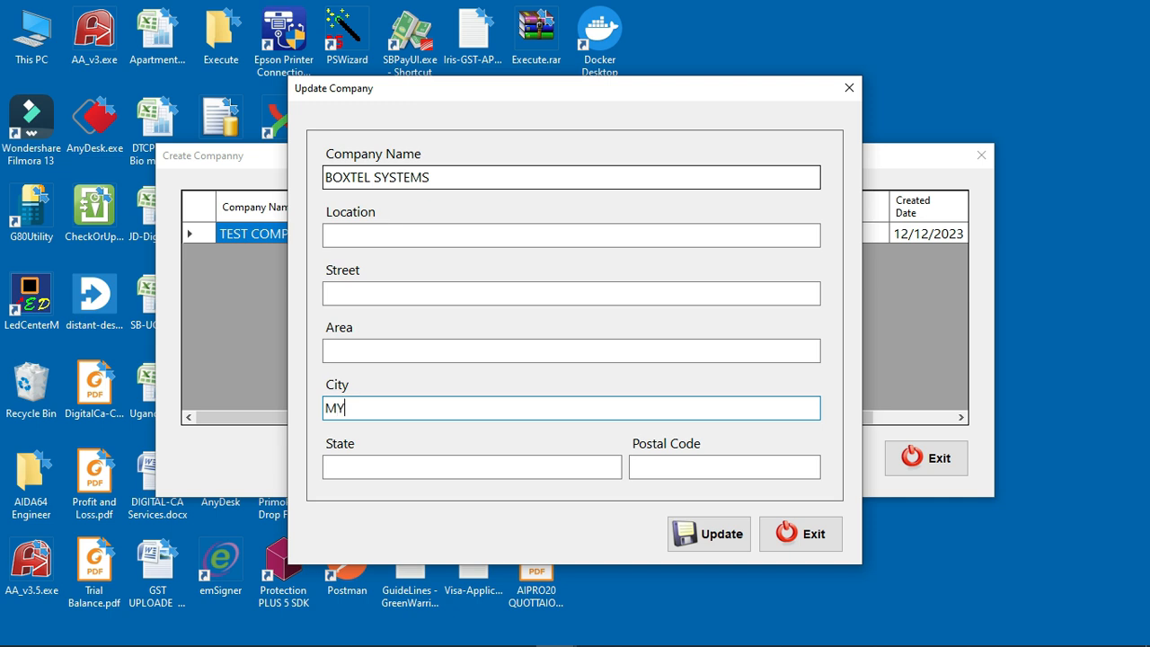
pyautogui.write('SURUR')
pyautogui.press('Tab')
pyautogui.write('KAR')
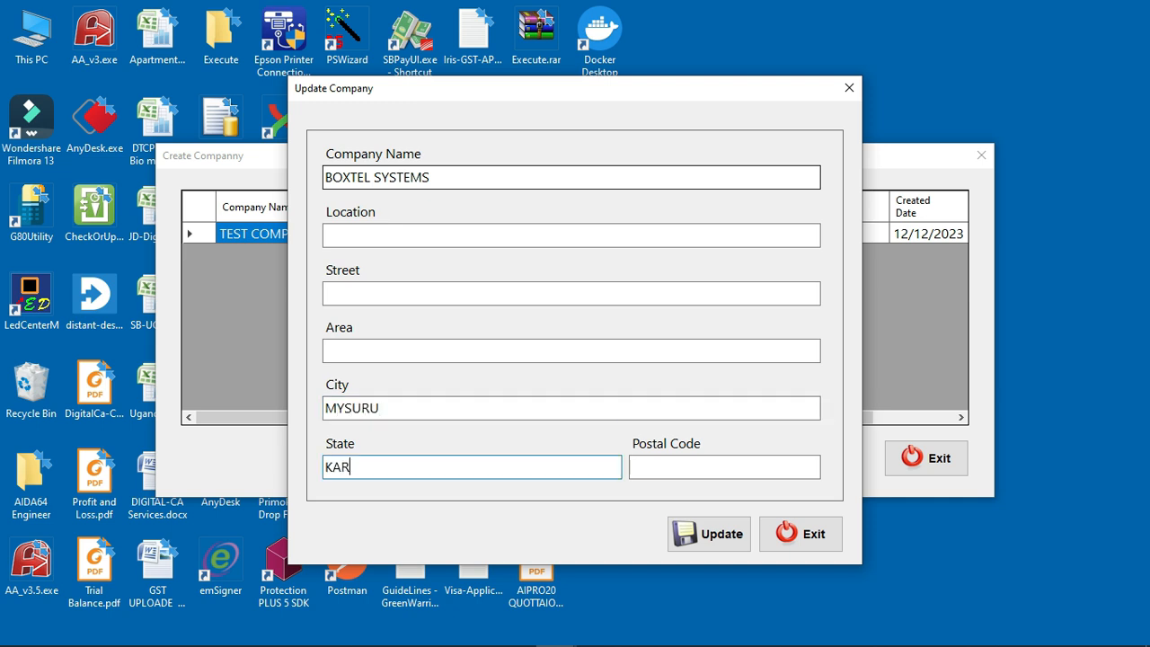
pyautogui.write('NATAKA')
pyautogui.press('Tab')
pyautogui.press('Tab')
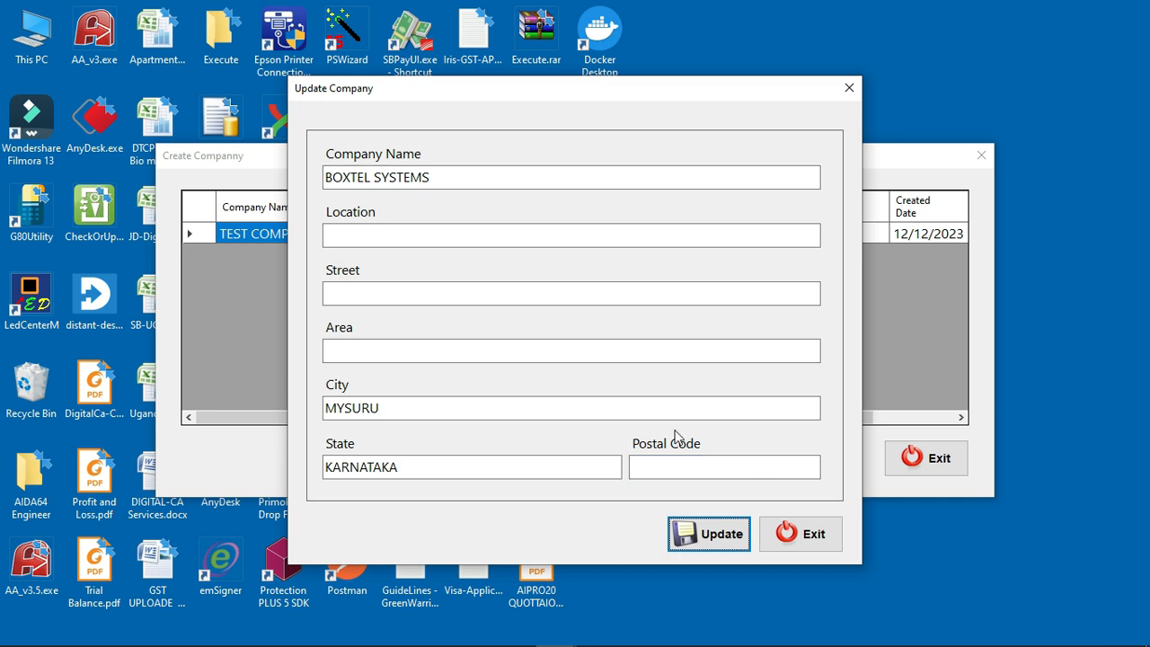
pyautogui.click(709, 535)
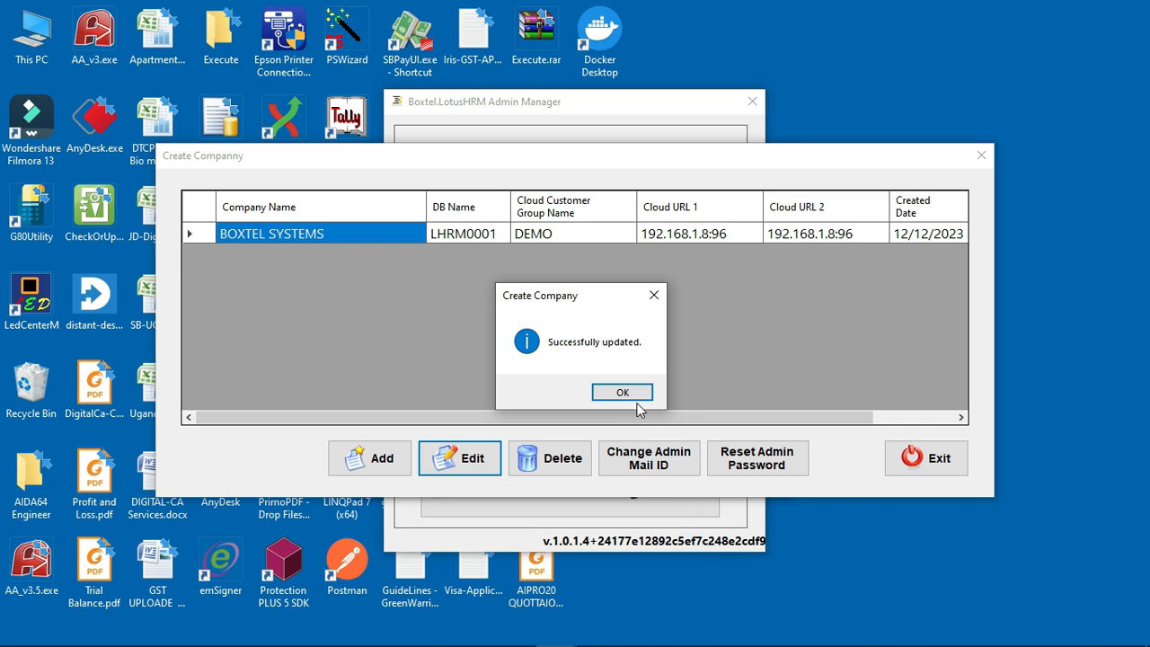
pyautogui.click(618, 395)
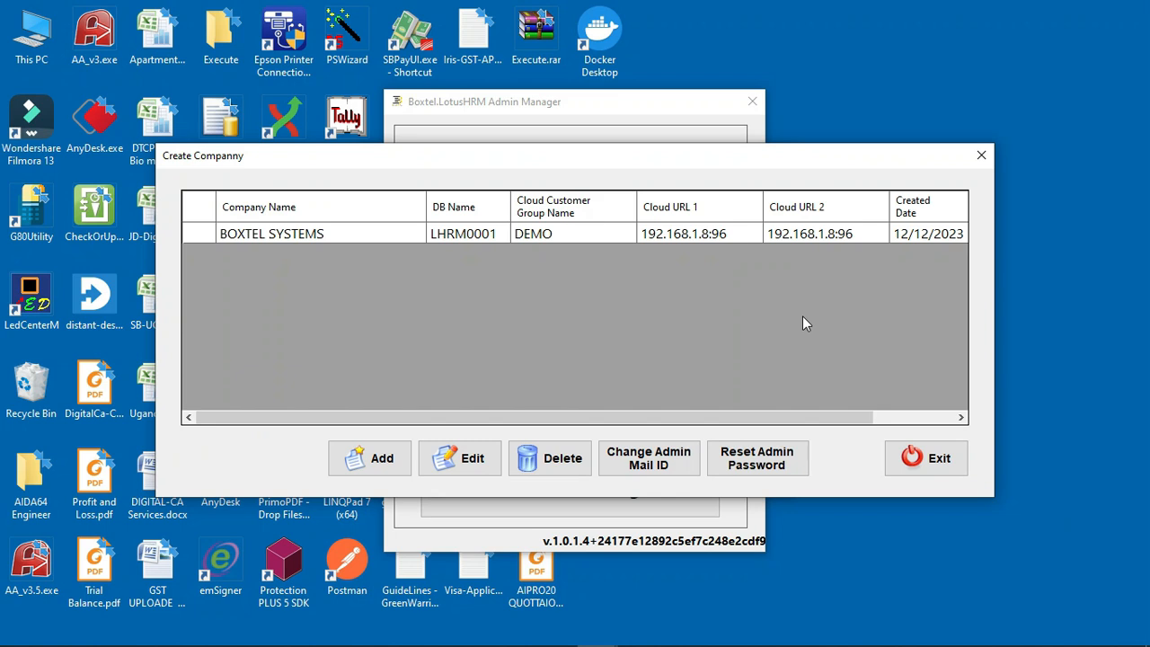
# Step: Change the BOXTEL SYSTEMS admin's login mail ID to the new value, then close the company list
pyautogui.click(660, 463)
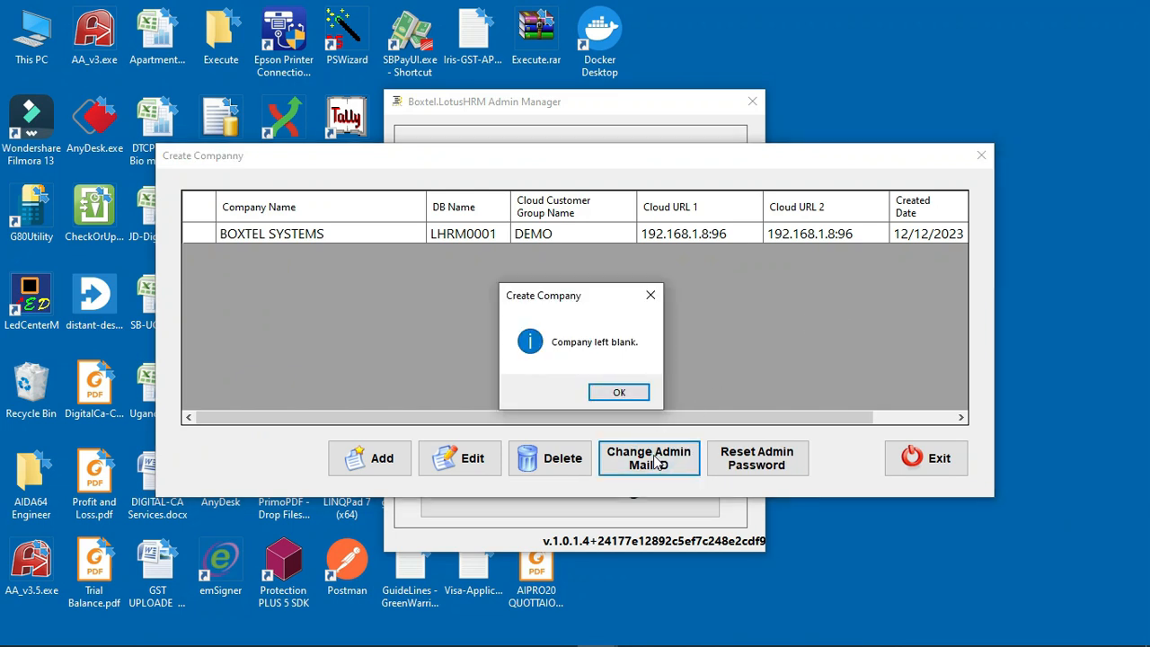
pyautogui.click(633, 397)
pyautogui.click(555, 234)
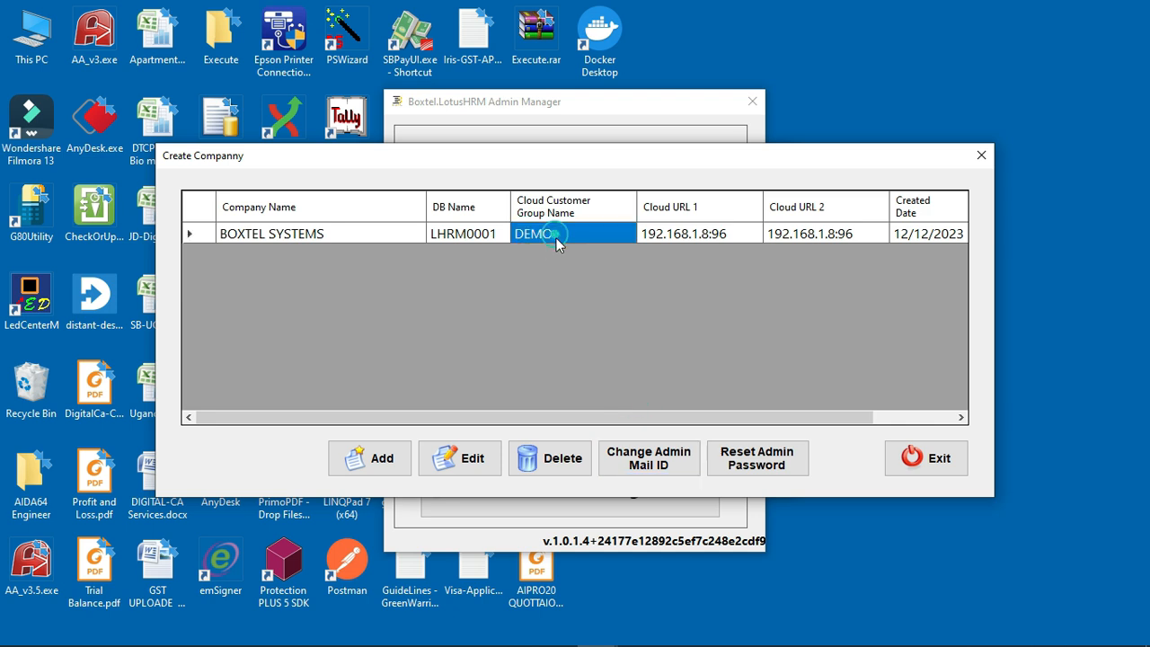
pyautogui.click(650, 462)
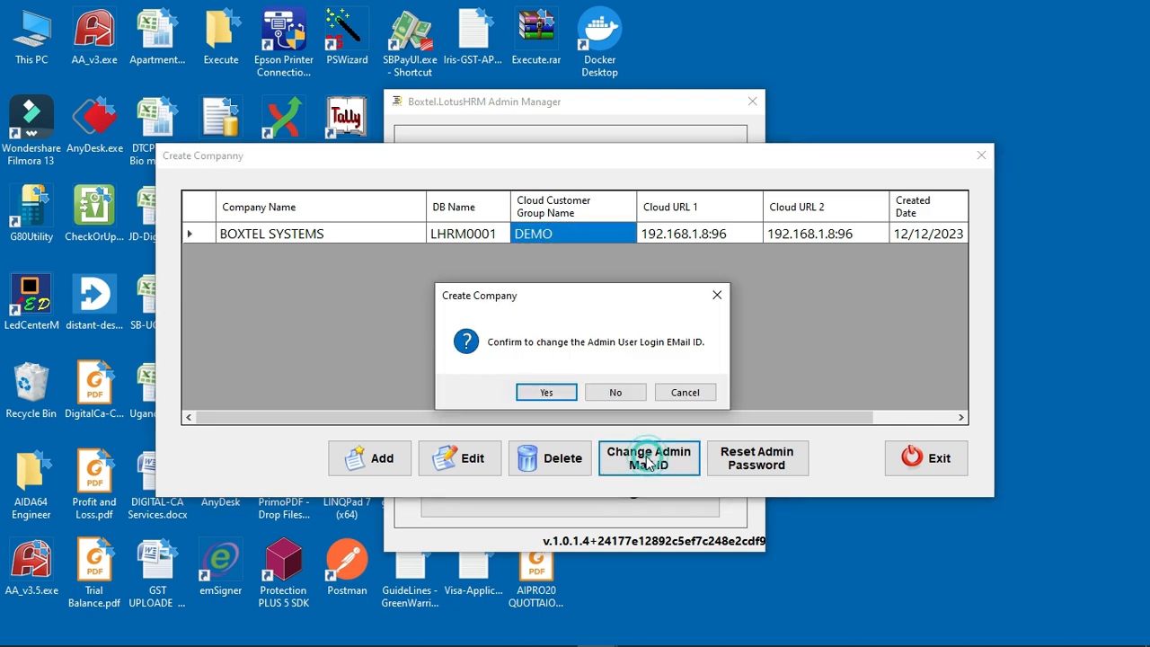
pyautogui.click(539, 393)
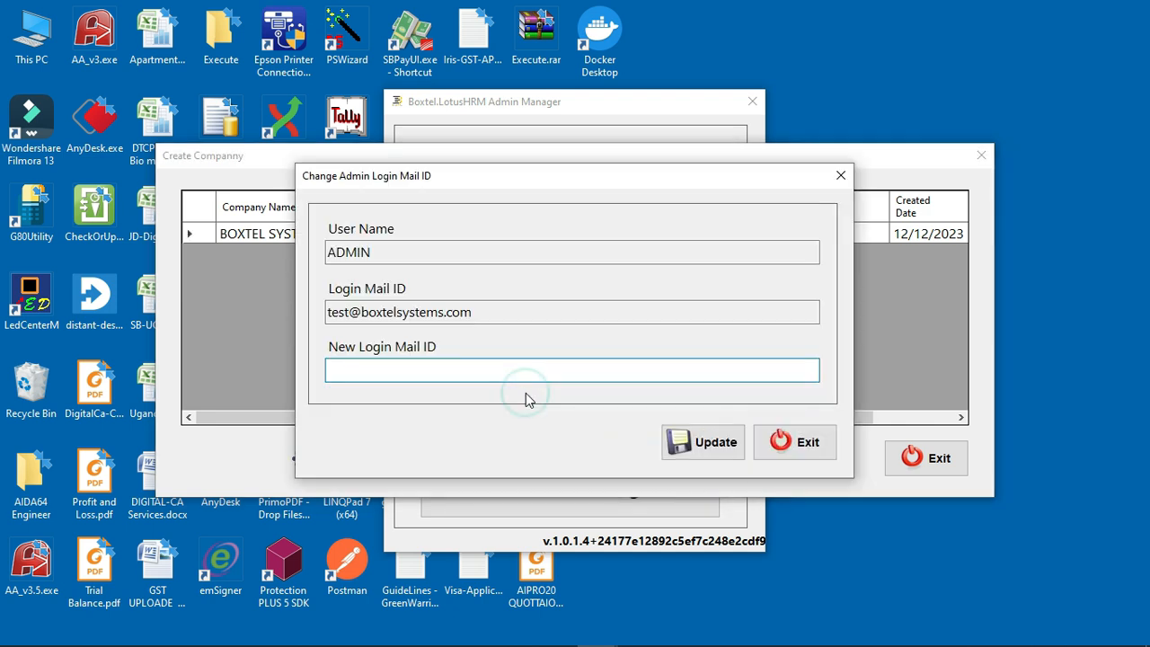
pyautogui.write('ADMIN')
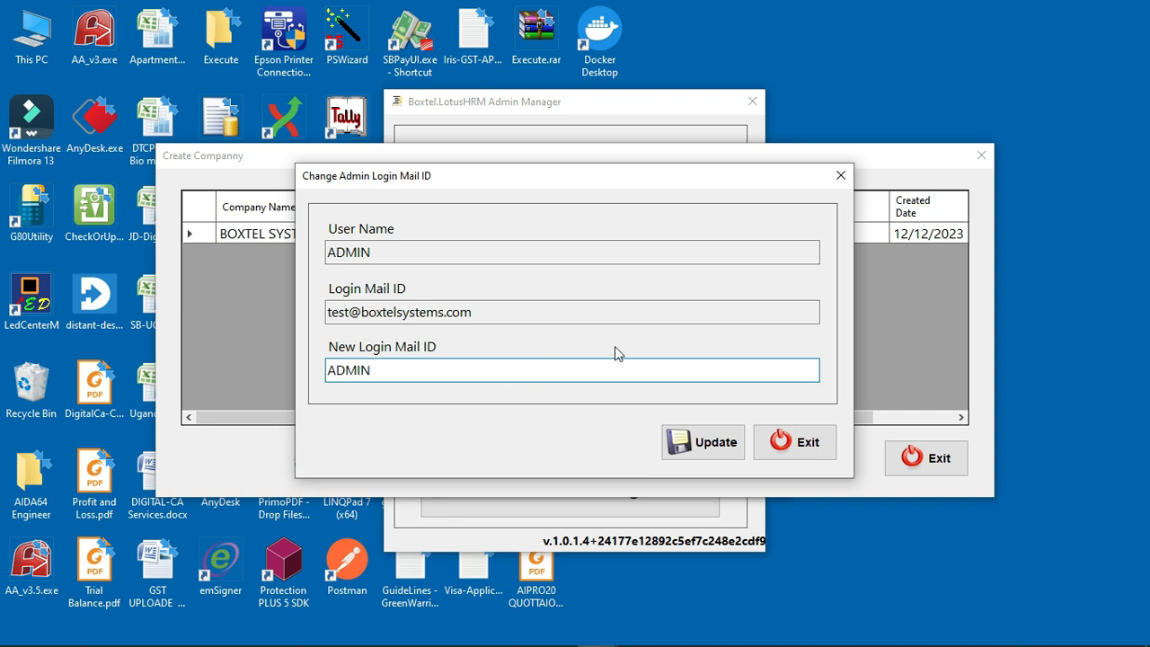
pyautogui.click(721, 446)
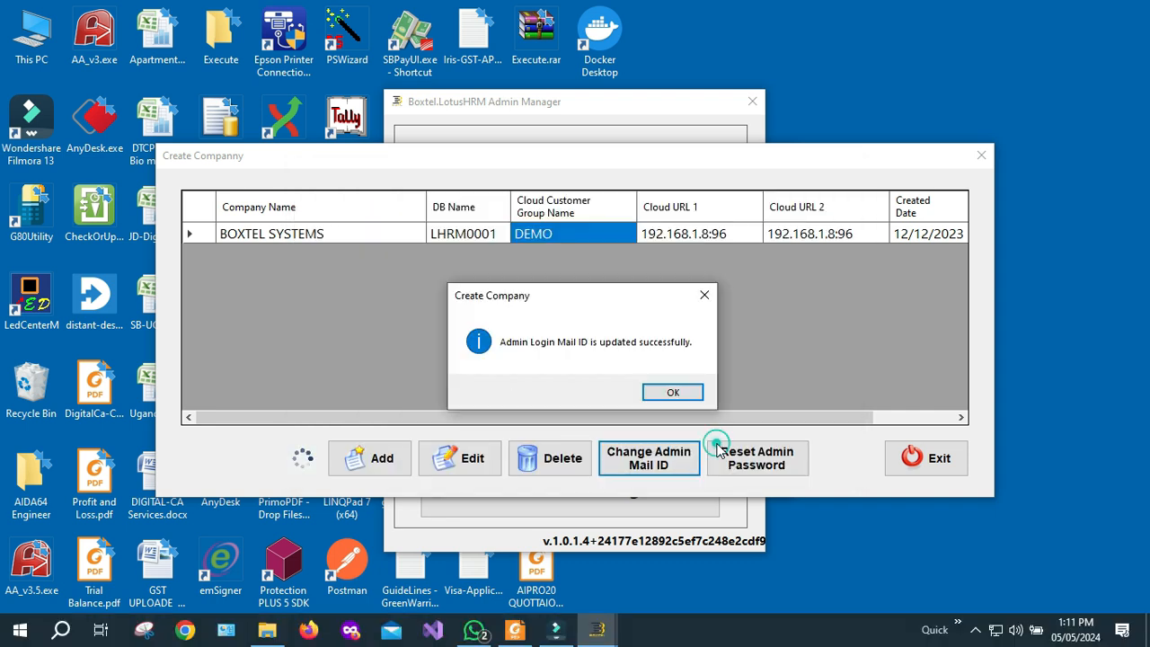
pyautogui.click(669, 390)
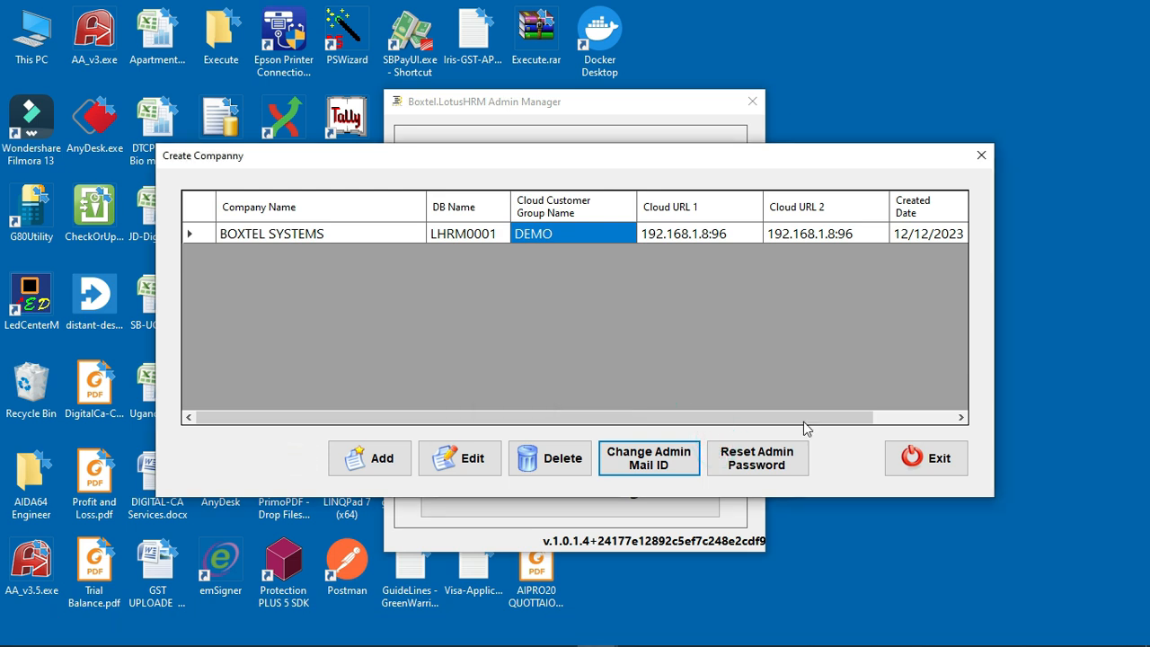
pyautogui.click(926, 460)
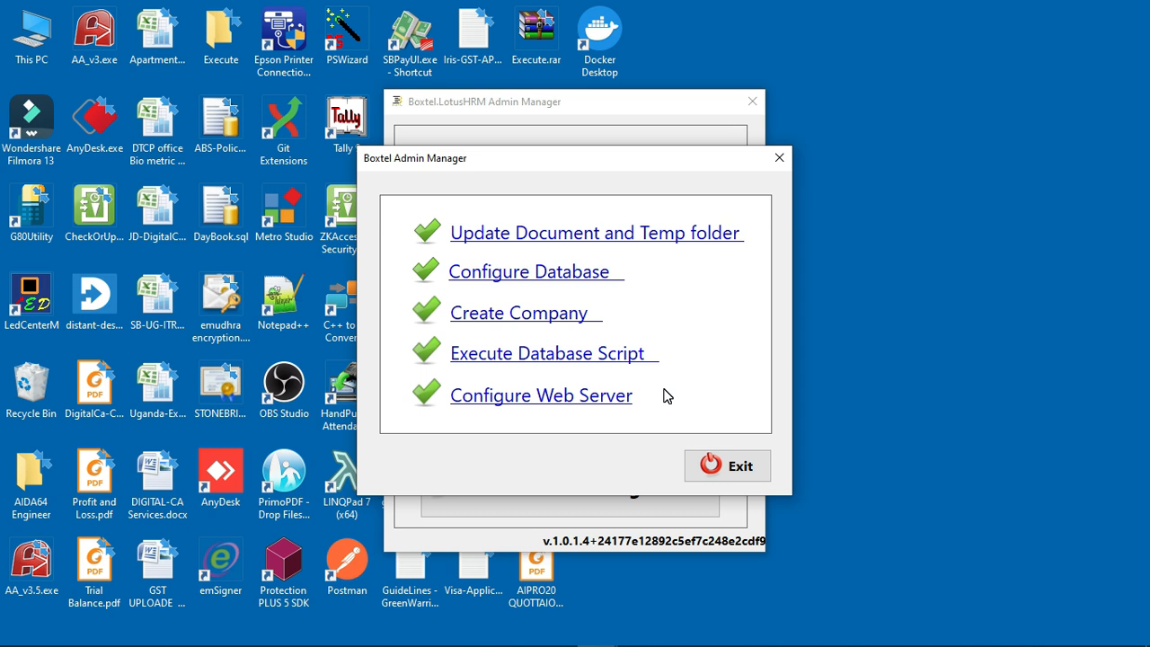
# Step: Open the web server Update URL settings for BOXTEL SYSTEMS
pyautogui.click(567, 396)
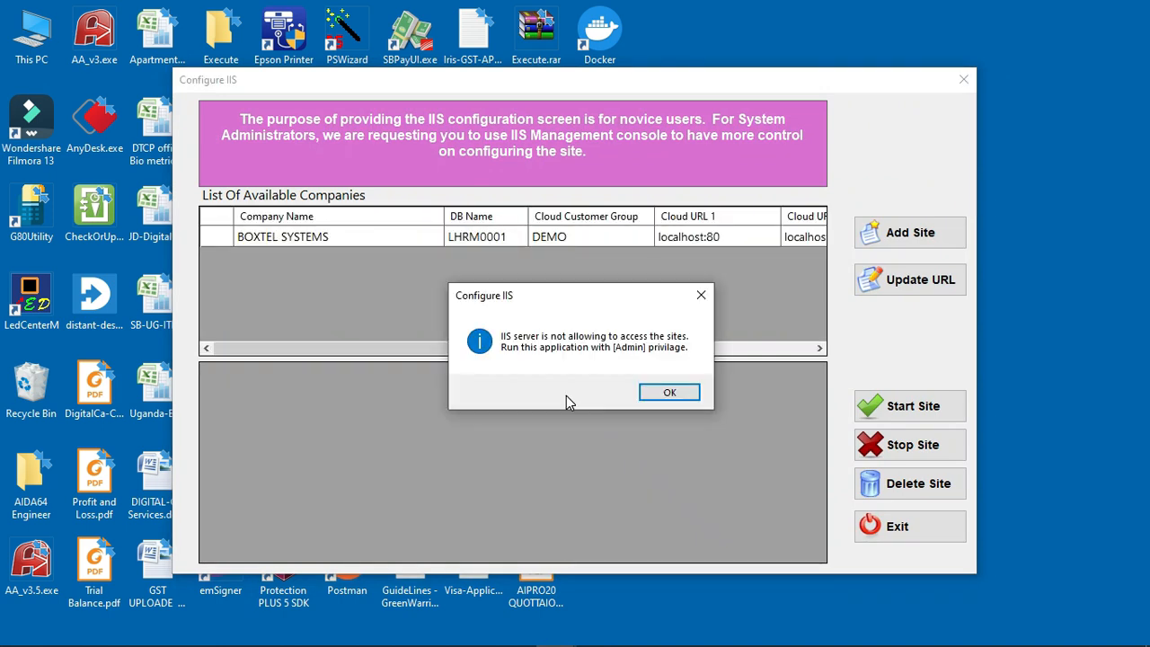
pyautogui.click(681, 395)
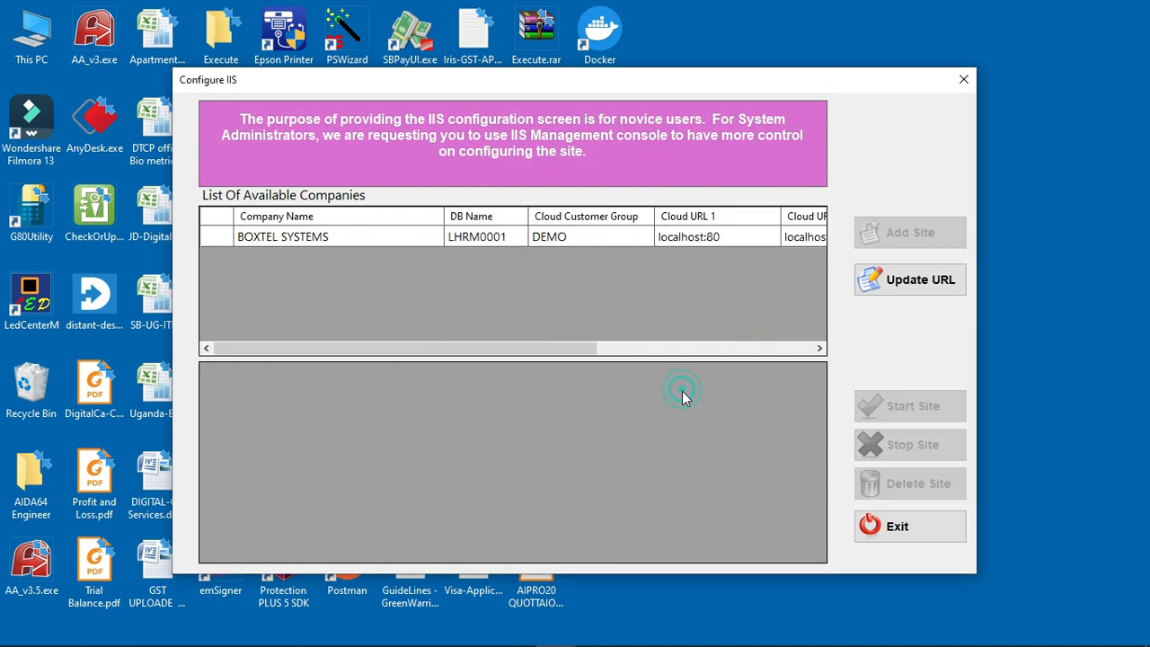
pyautogui.click(400, 241)
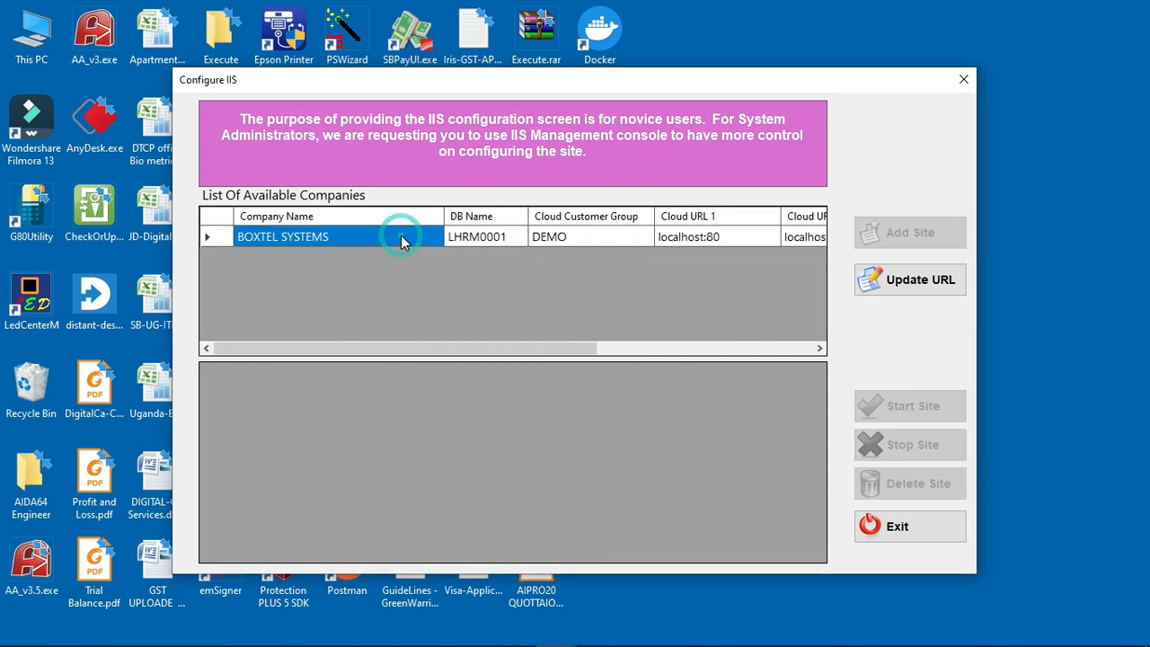
pyautogui.click(890, 286)
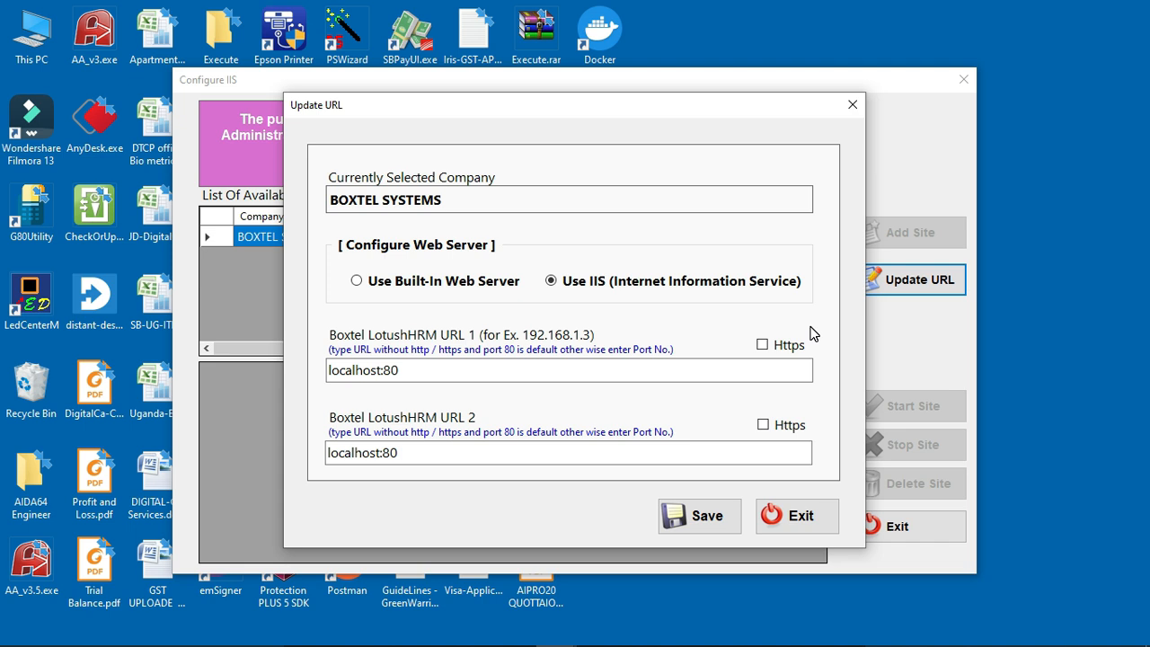
# Step: Run ipconfig in Command Prompt and copy the Wi-Fi IPv4 address 192.168.1.4
pyautogui.click(61, 632)
pyautogui.write('cmd')
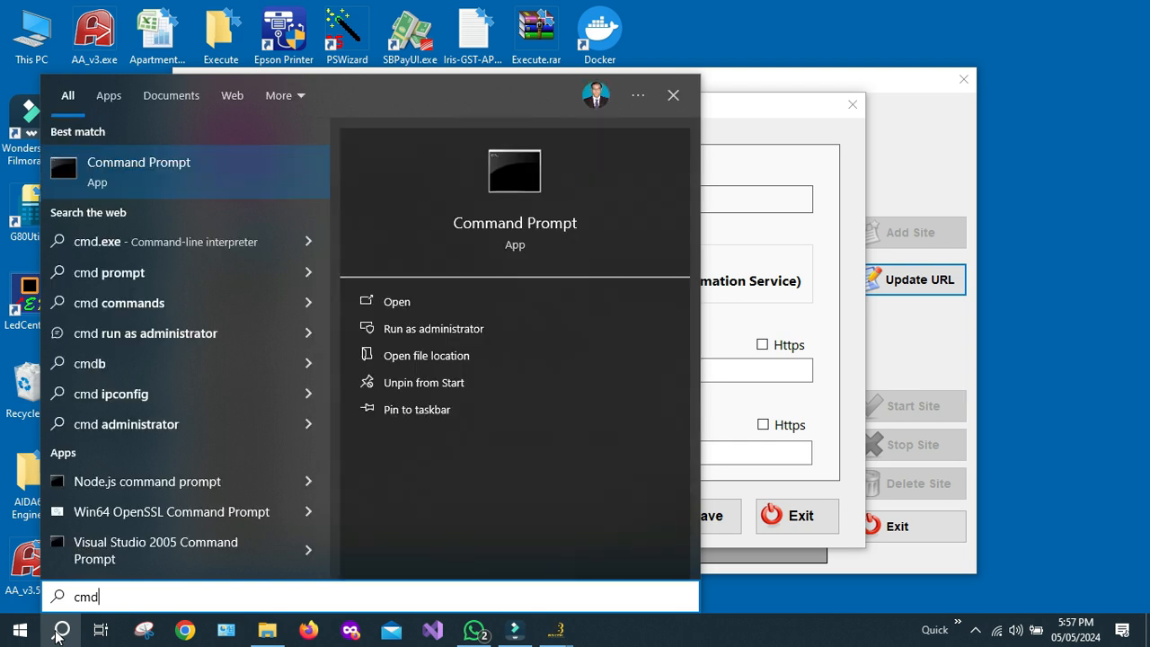
pyautogui.click(59, 631)
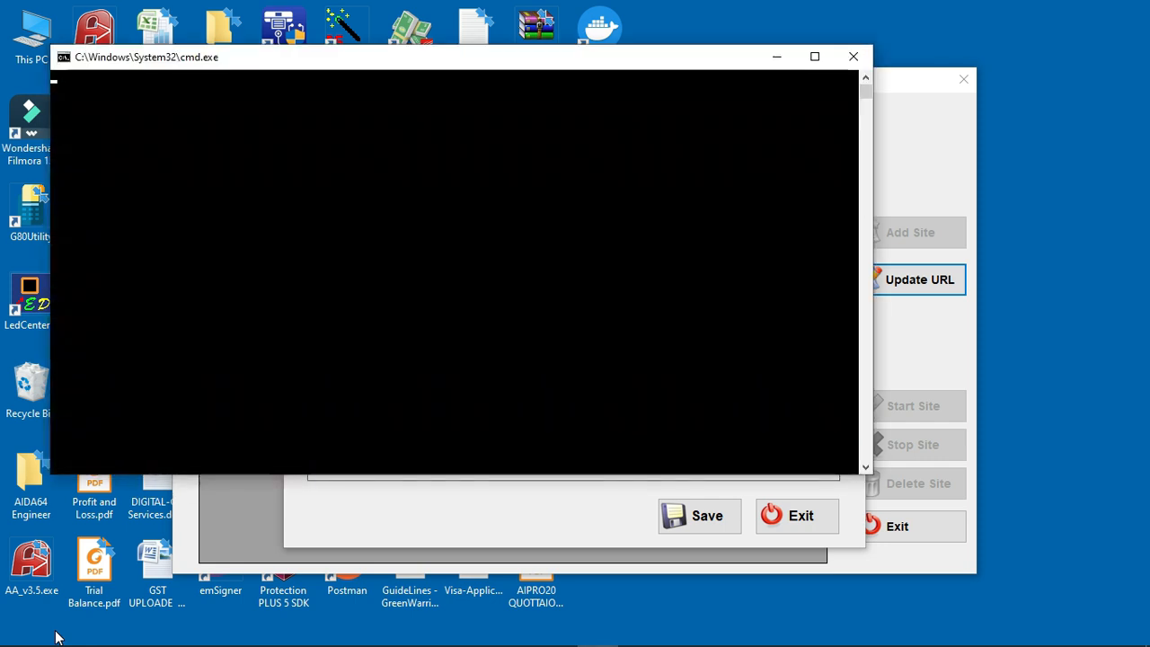
pyautogui.write('ip')
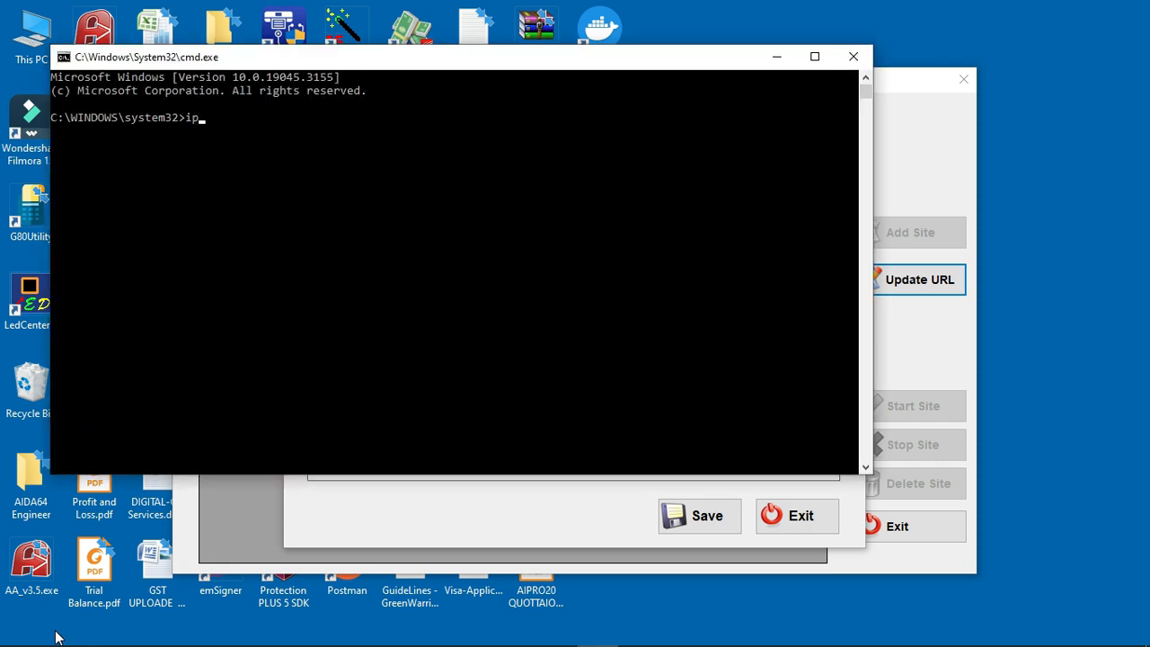
pyautogui.write('config')
pyautogui.press('Return')
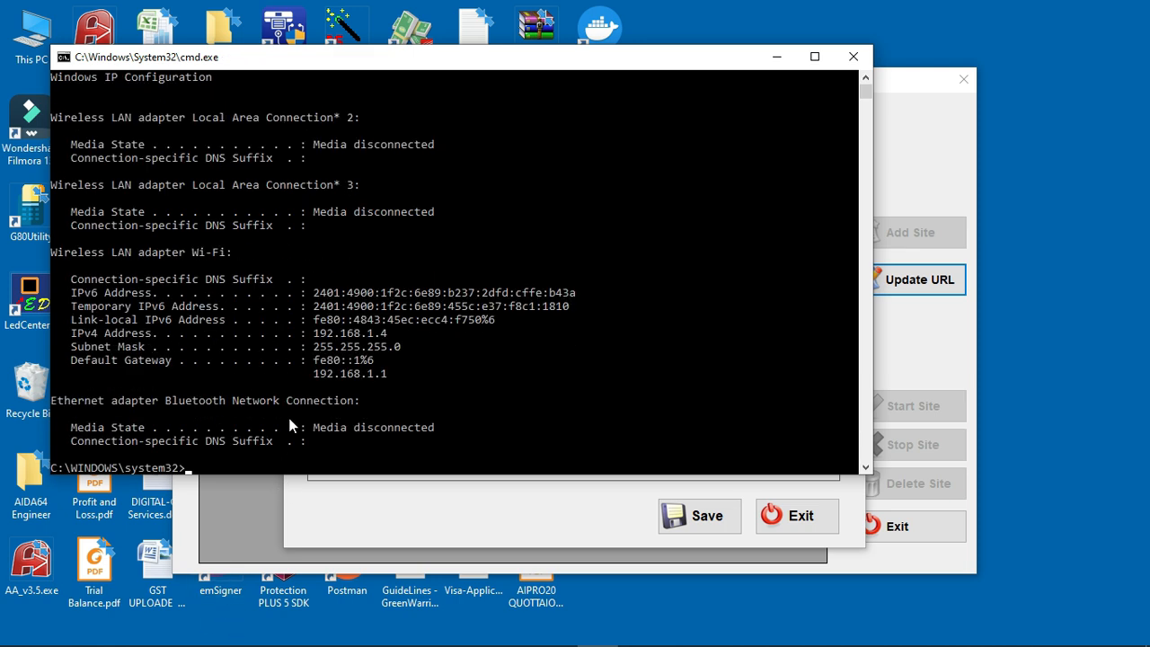
pyautogui.moveTo(314, 333); pyautogui.dragTo(389, 344)
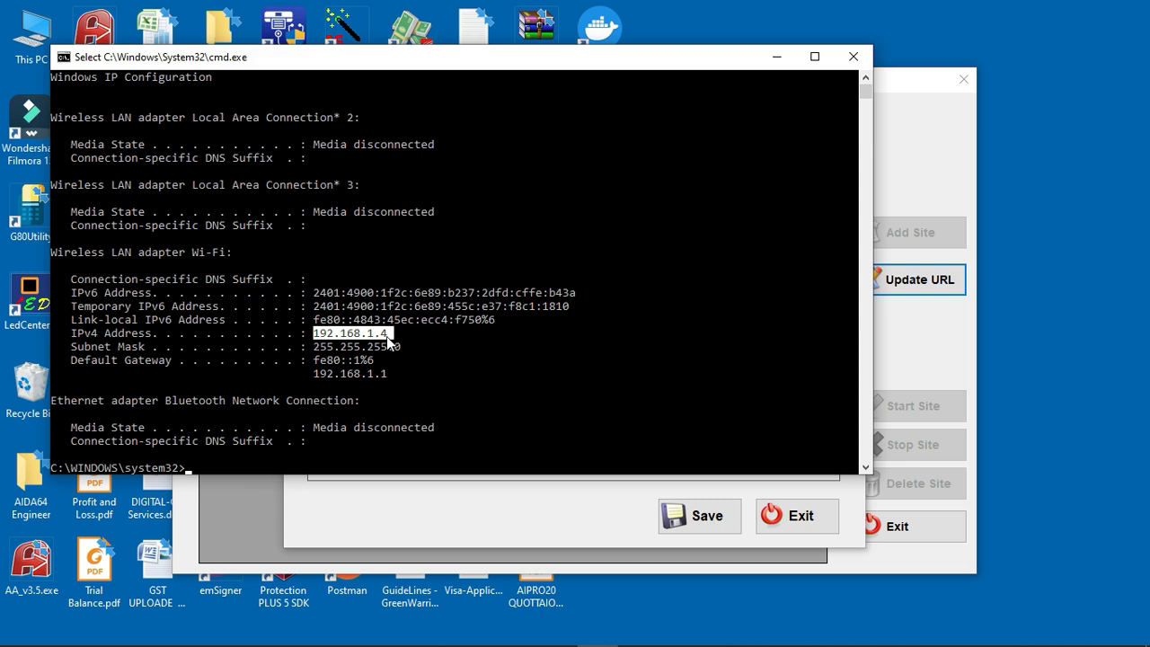
pyautogui.rightClick(389, 337)
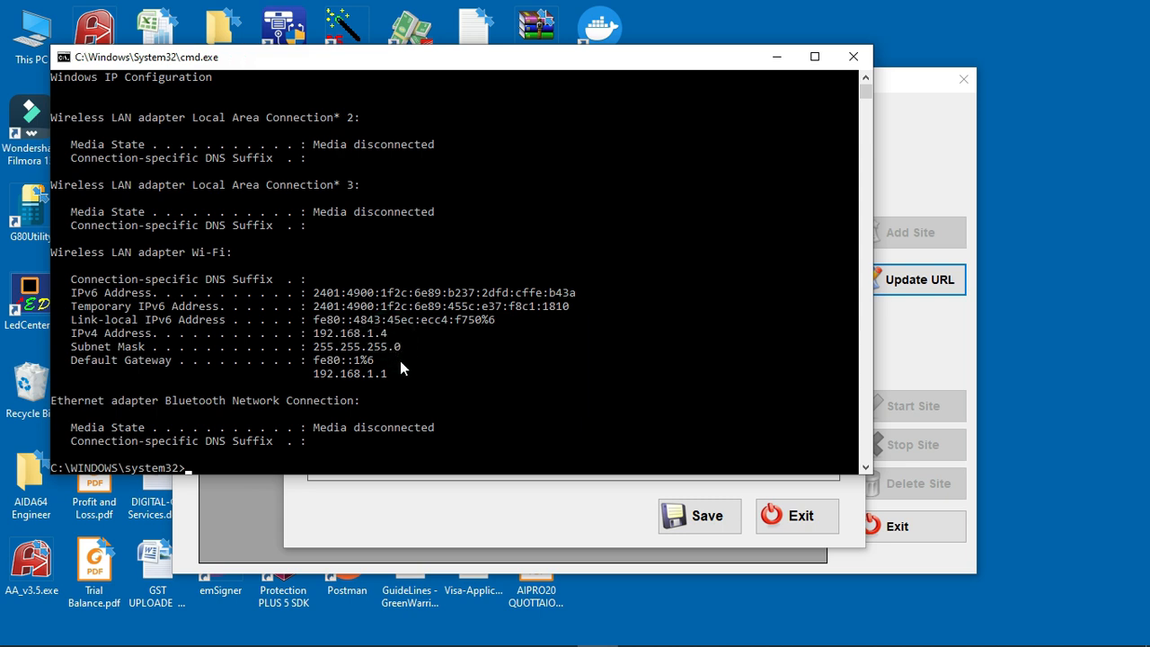
pyautogui.click(579, 521)
# Step: Replace URL 1 and URL 2 with 192.168.1.4 and save them
pyautogui.click(415, 371)
pyautogui.doubleClick(415, 371)
pyautogui.write('192.168.1.4')
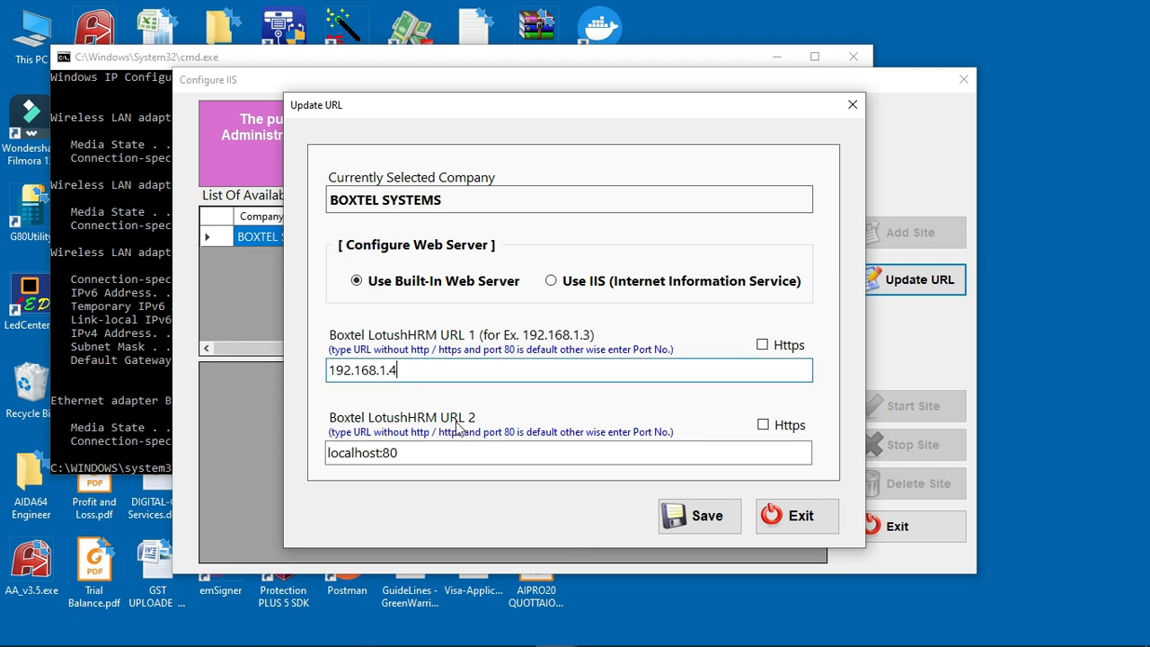
pyautogui.doubleClick(421, 456)
pyautogui.hotkey('ctrl', 'v')
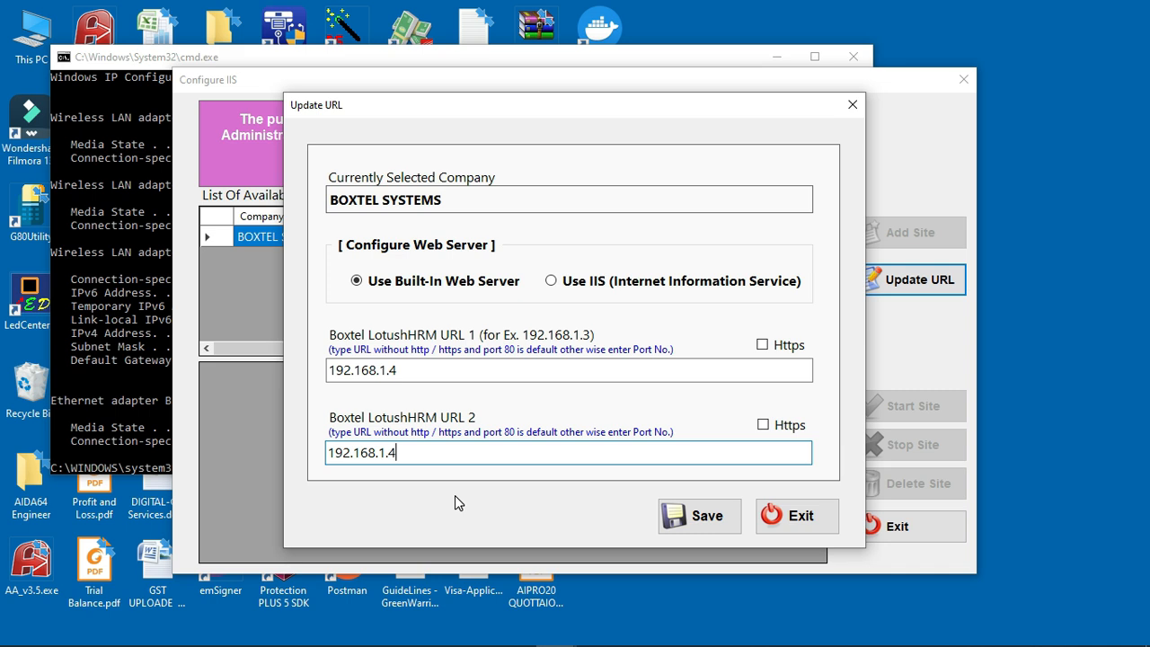
pyautogui.click(690, 520)
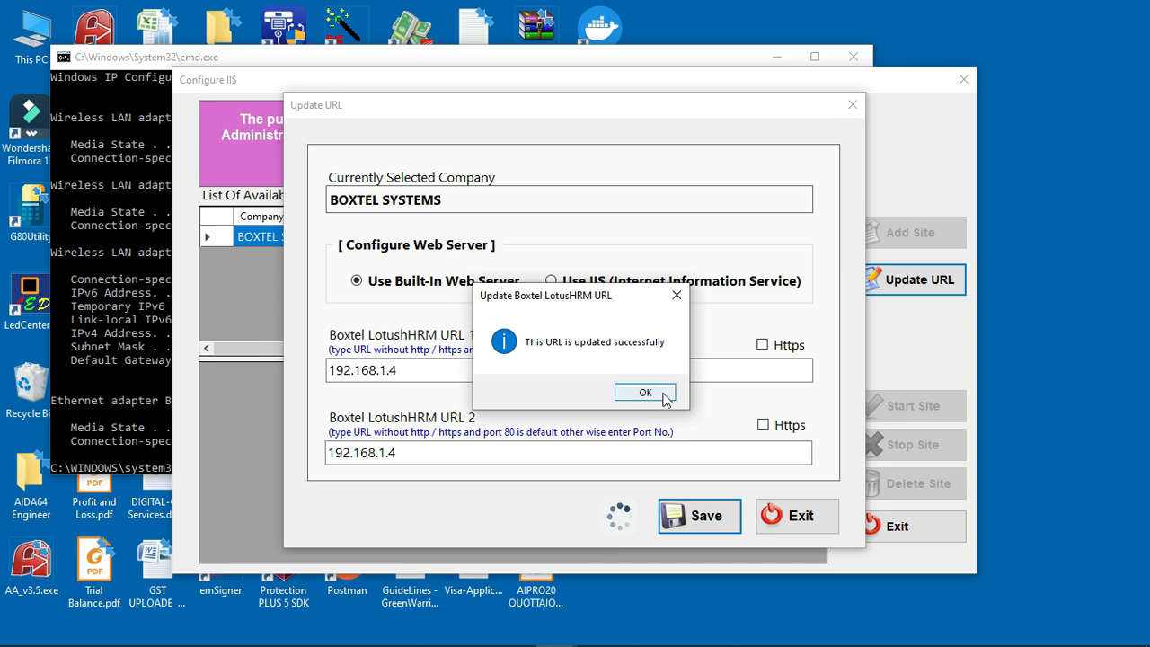
pyautogui.click(659, 395)
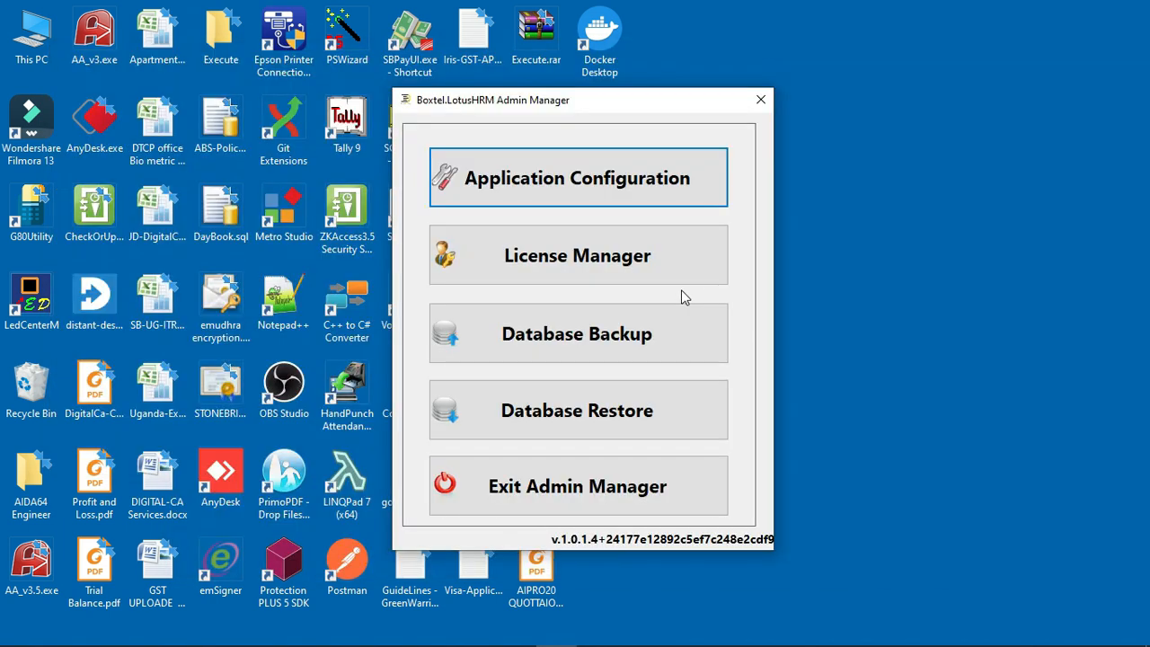
# Step: Generate a license request saved as C:\TEMP\LicenseRequest.blx with License Manager, then exit
pyautogui.click(627, 272)
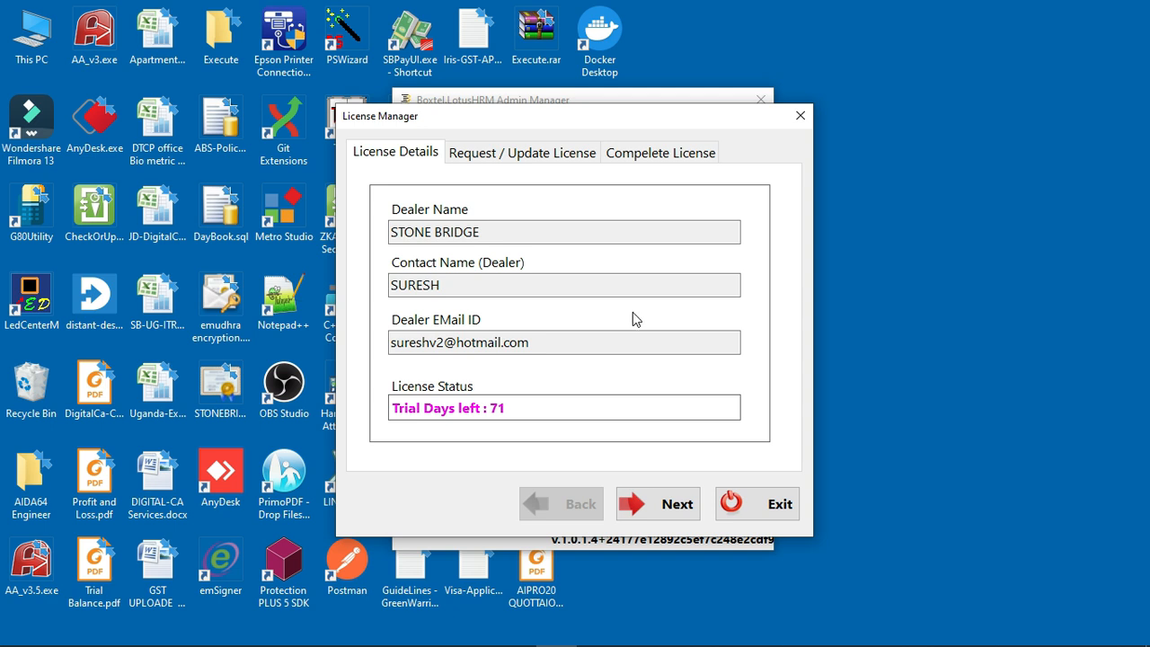
pyautogui.click(664, 509)
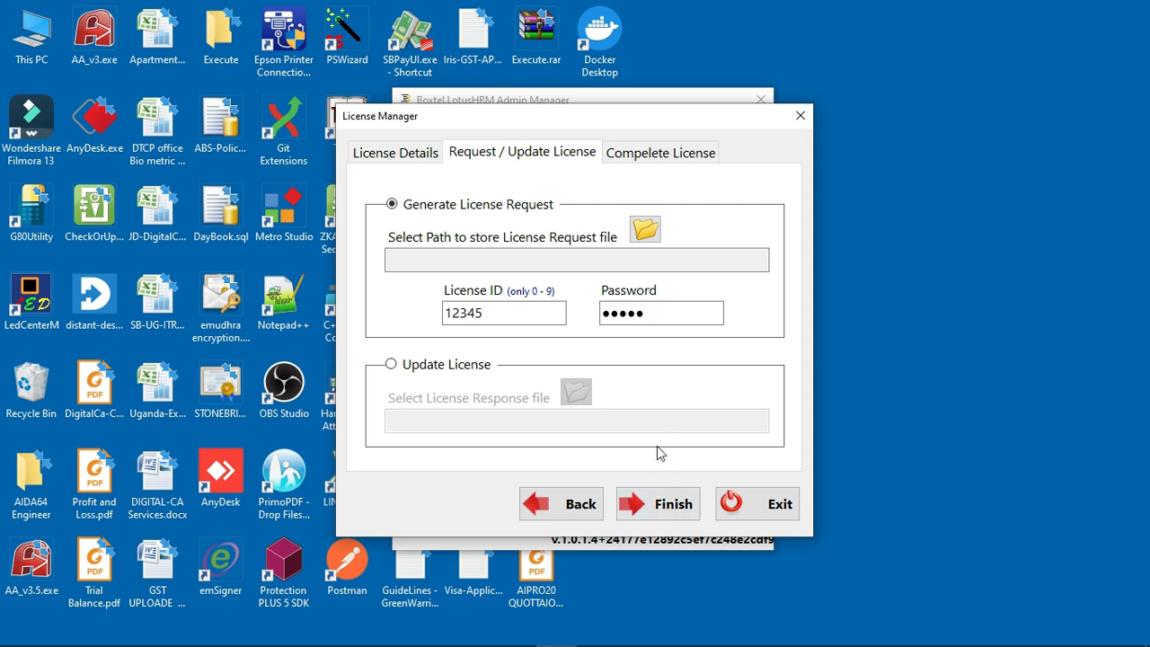
pyautogui.click(645, 231)
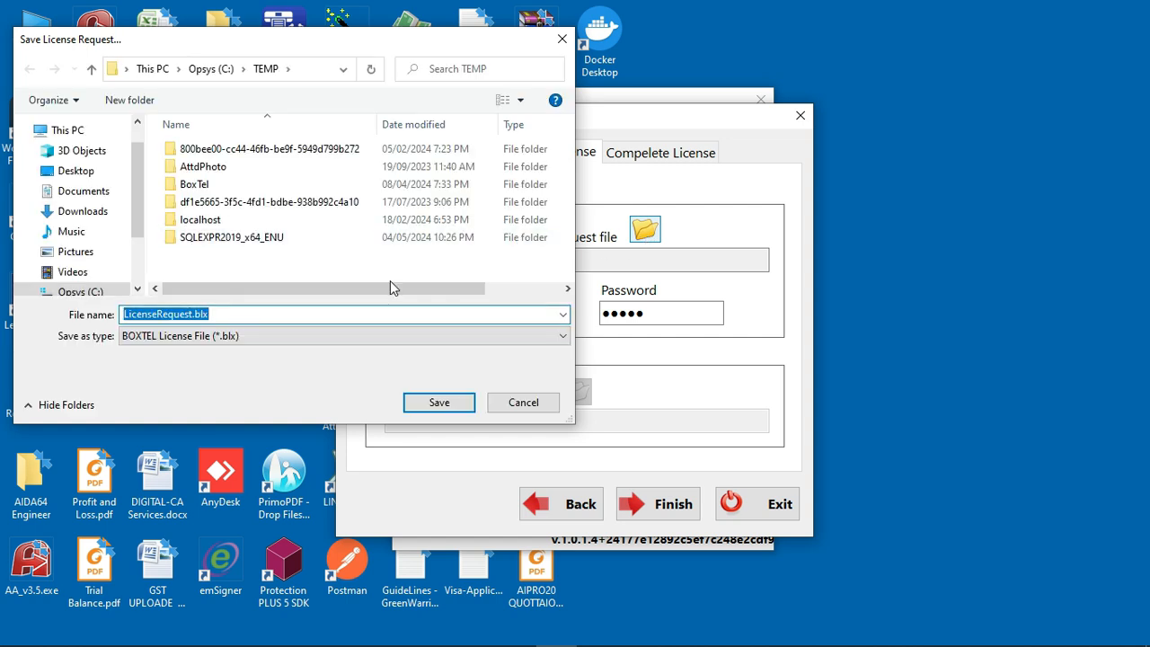
pyautogui.click(419, 404)
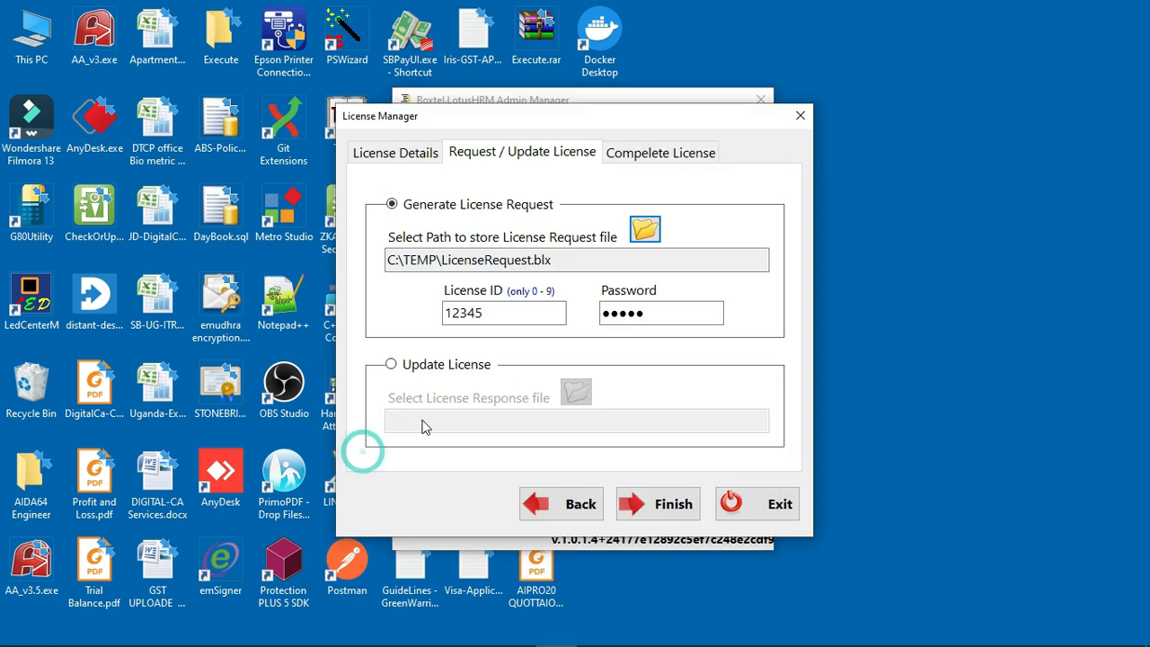
pyautogui.click(647, 504)
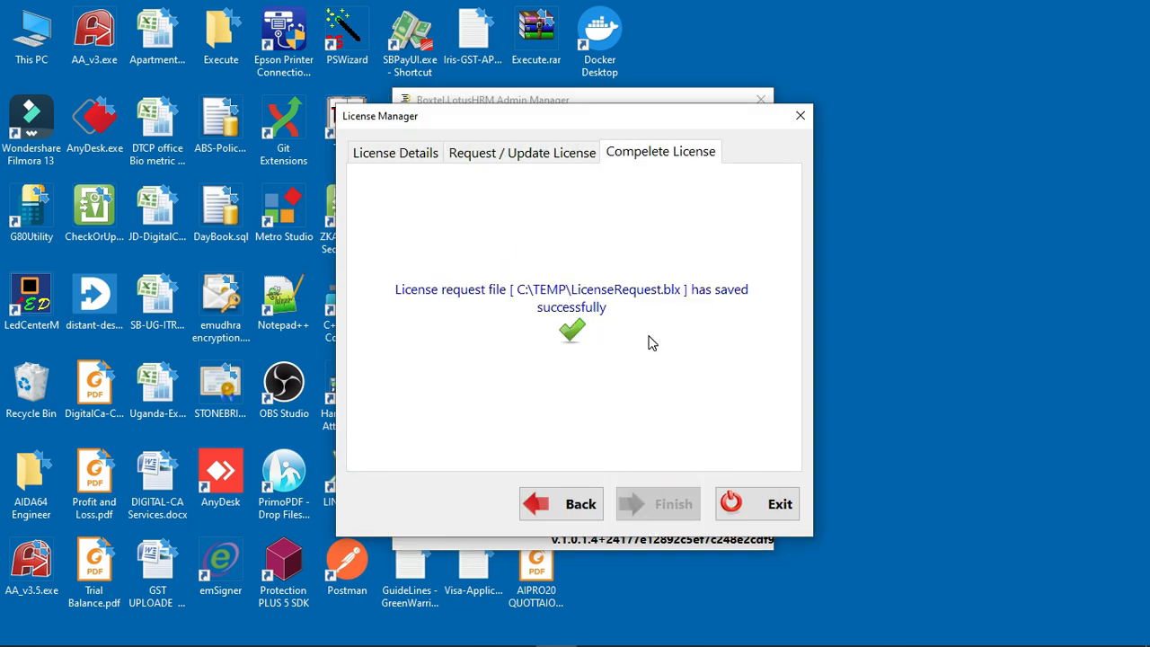
pyautogui.click(759, 518)
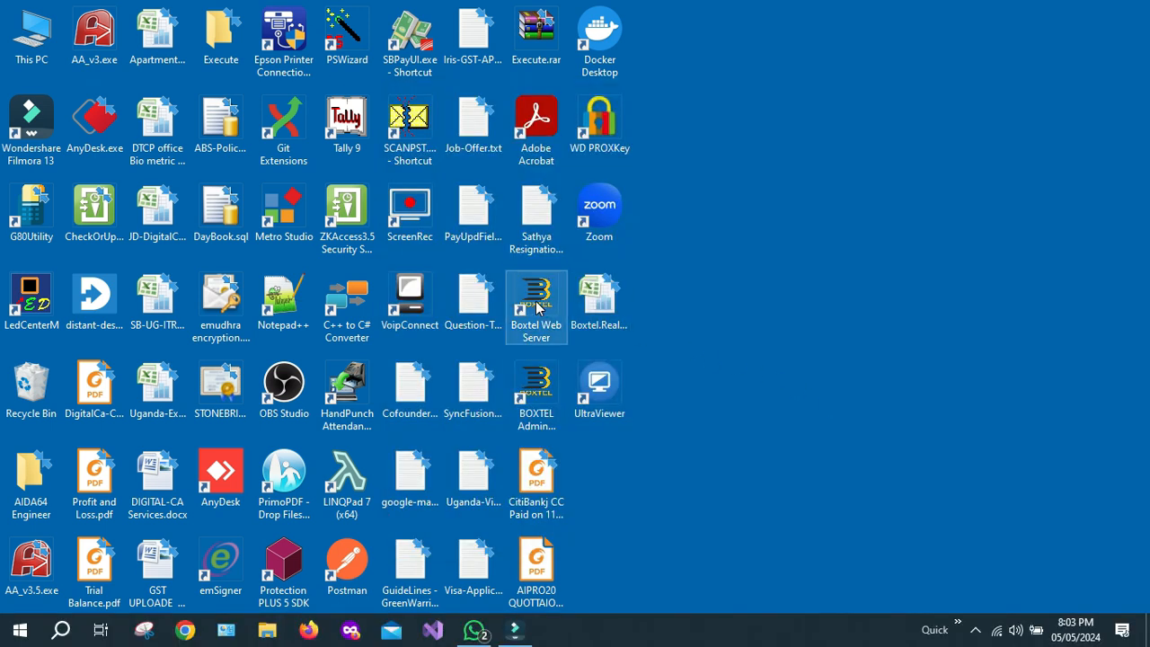
# Step: Launch Boxtel Web Server listening on port 80, then bring up Chrome
pyautogui.doubleClick(536, 305)
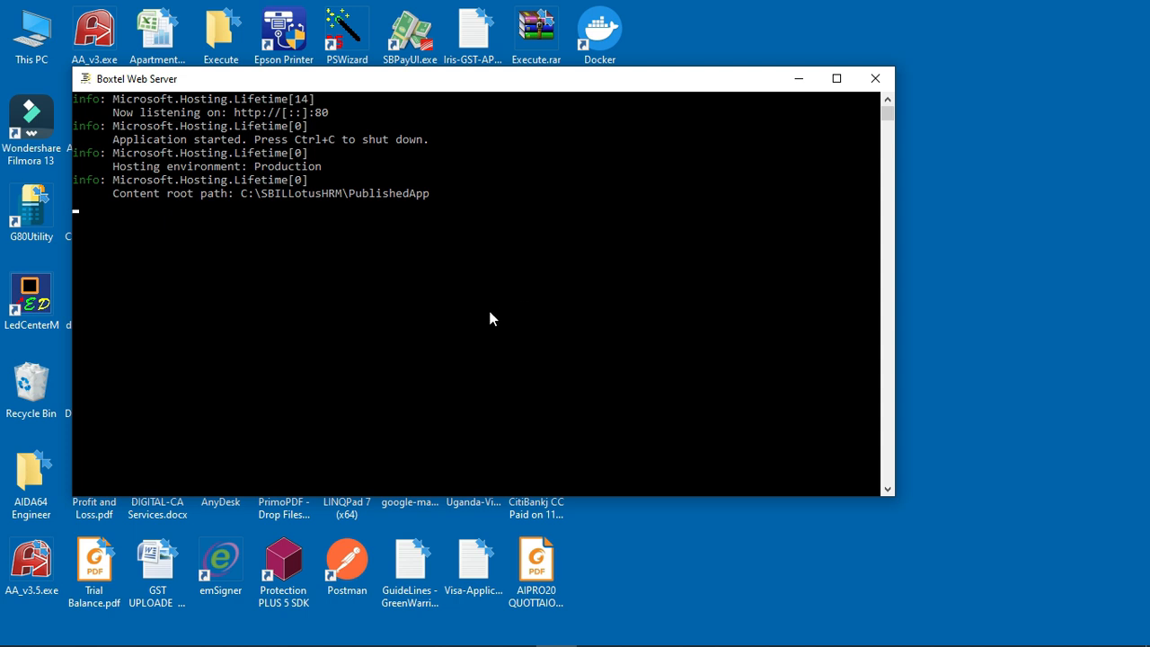
pyautogui.press('super')
pyautogui.click(187, 634)
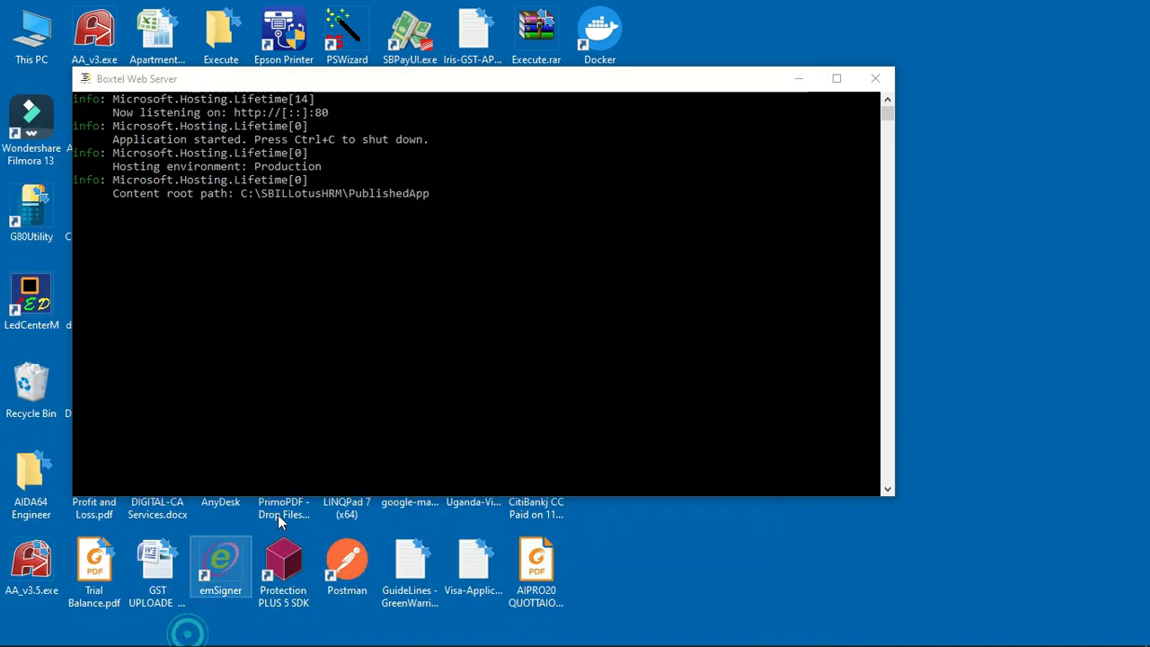
# Step: Load the LotusHRM site at 192.168.1.4 without the suggested :96 port
pyautogui.click(364, 57)
pyautogui.write('192.168.1.')
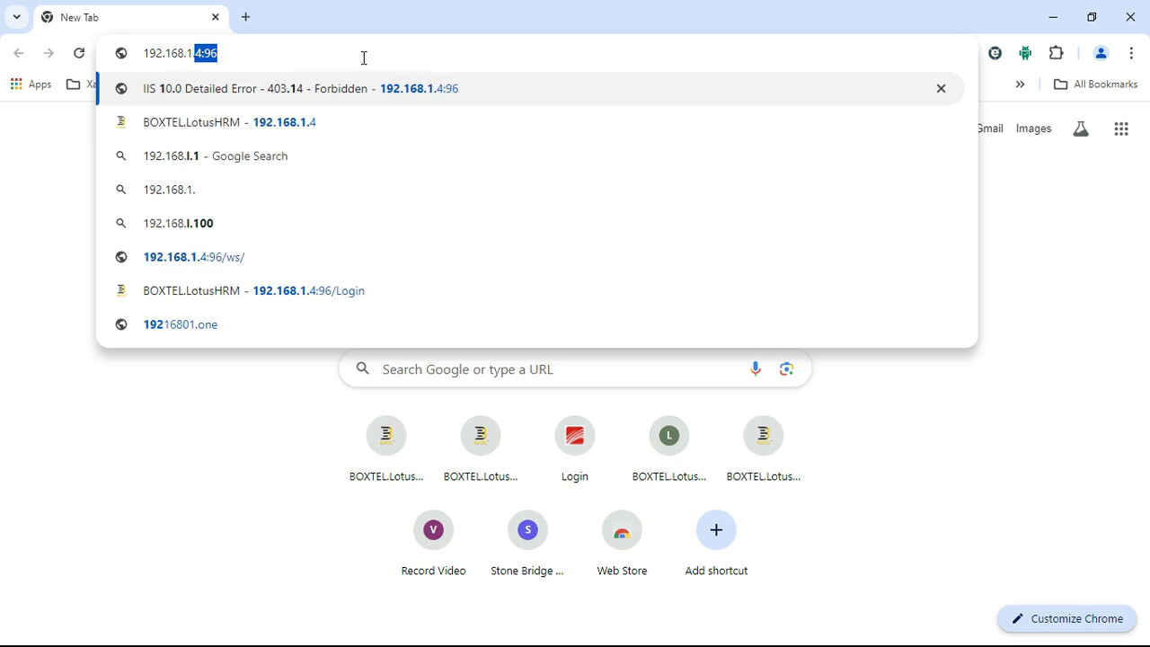
pyautogui.write('4')
pyautogui.press('BackSpace')
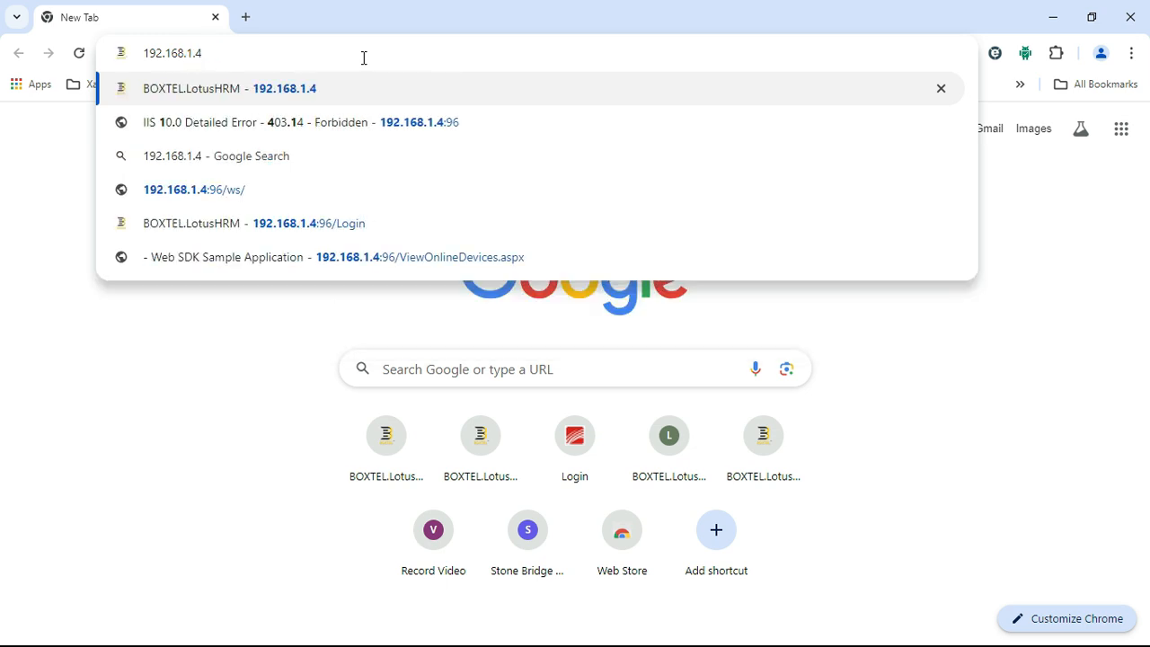
pyautogui.press('Return')
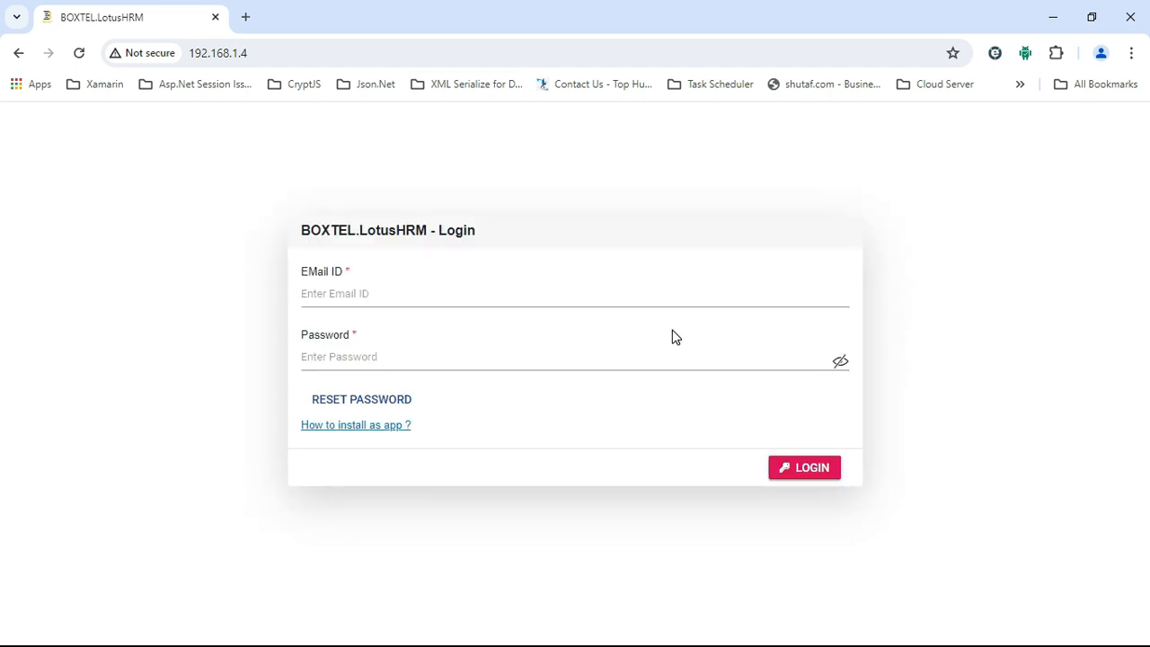
# Step: Fill in the admin email ID and the account password on the login form
pyautogui.click(634, 292)
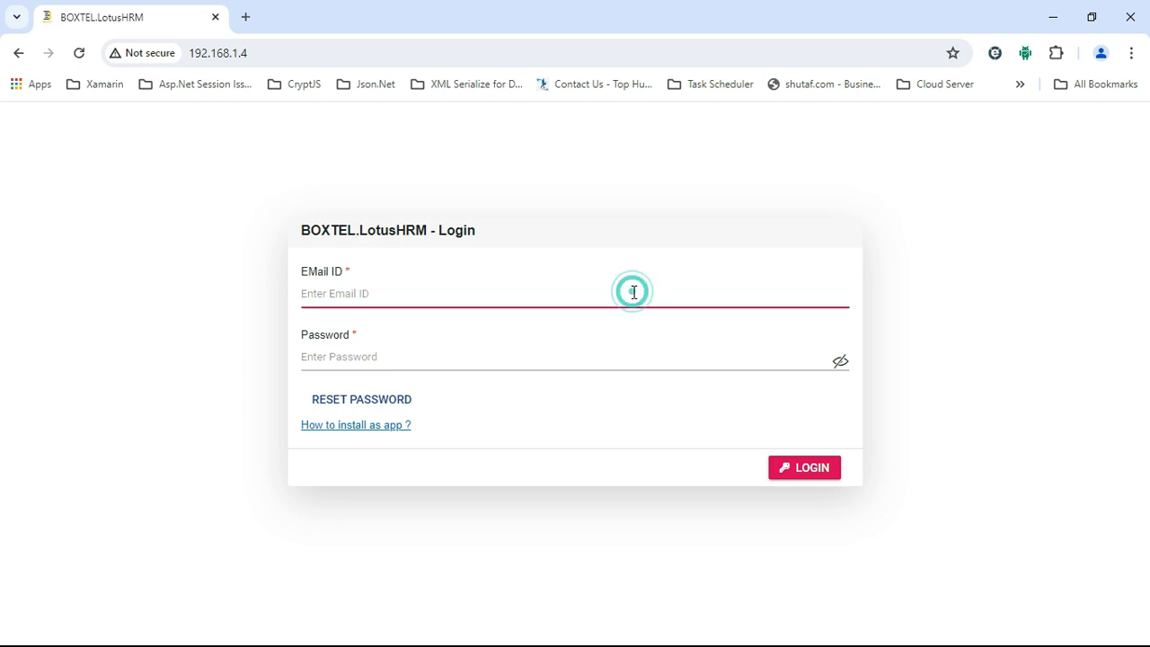
pyautogui.write('ADMIN')
pyautogui.press('Tab')
pyautogui.write('admin')
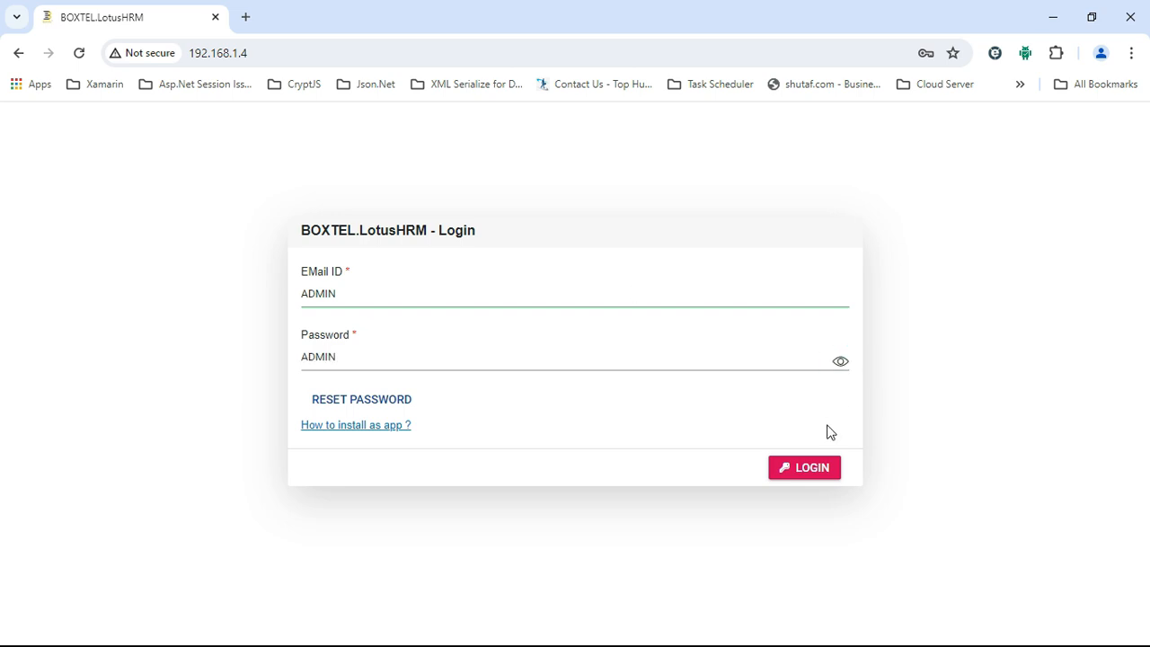
# Step: Sign in to the LotusHRM welcome page, glance at the navigation menu, and log out to the login form
pyautogui.click(813, 470)
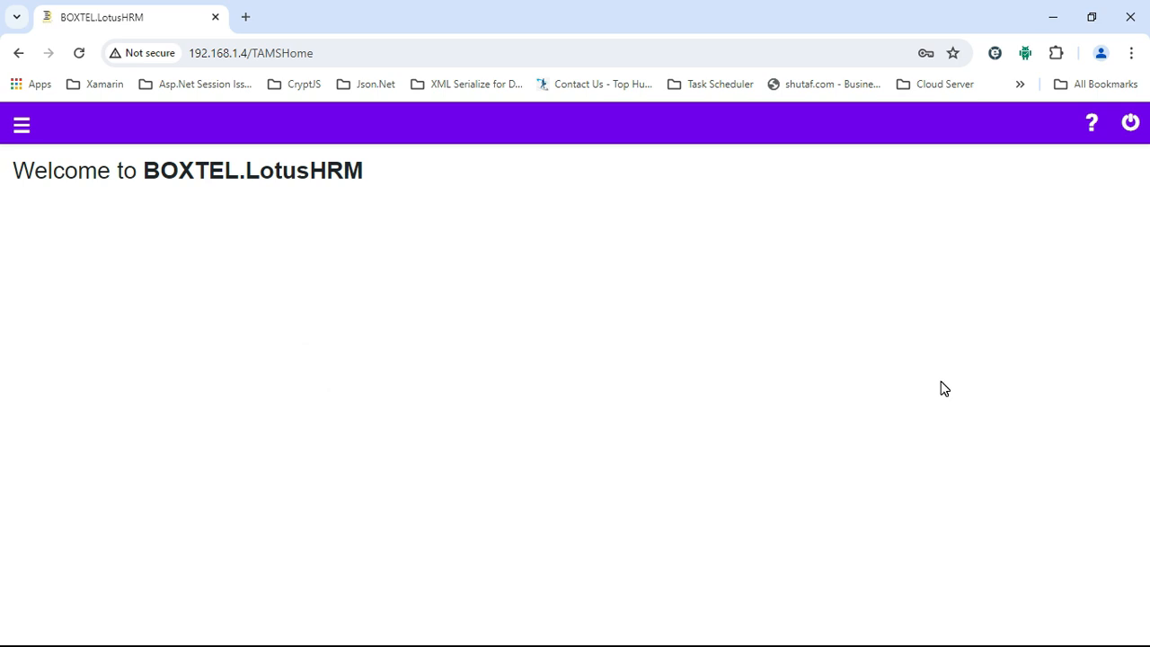
pyautogui.click(29, 128)
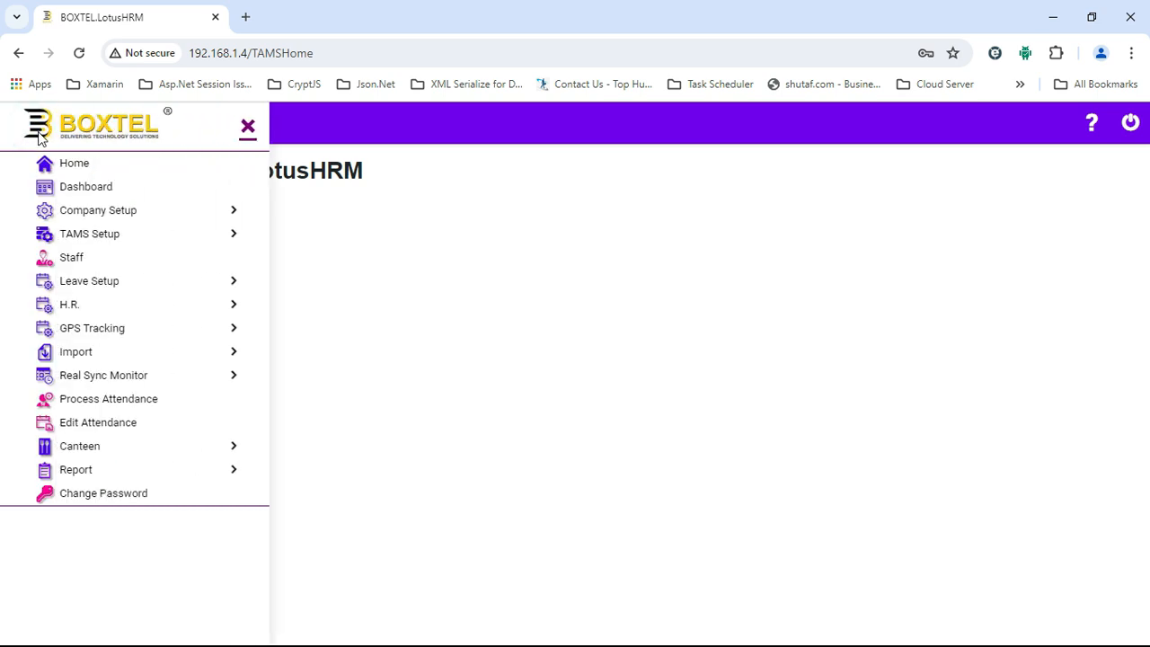
pyautogui.click(247, 130)
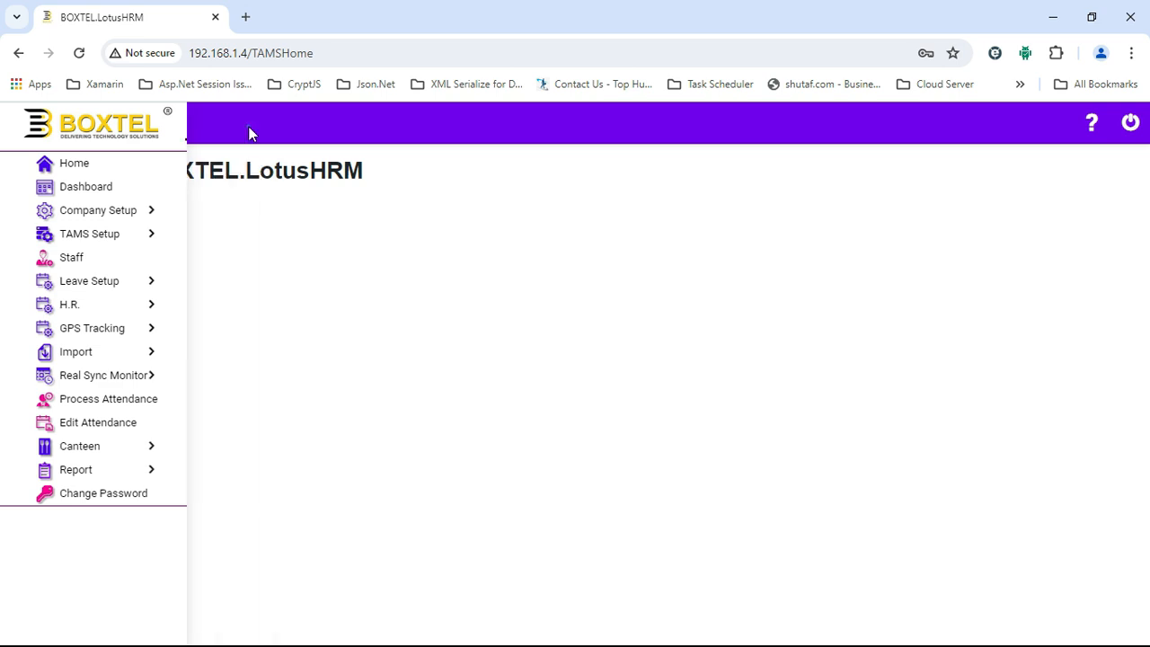
pyautogui.click(1129, 126)
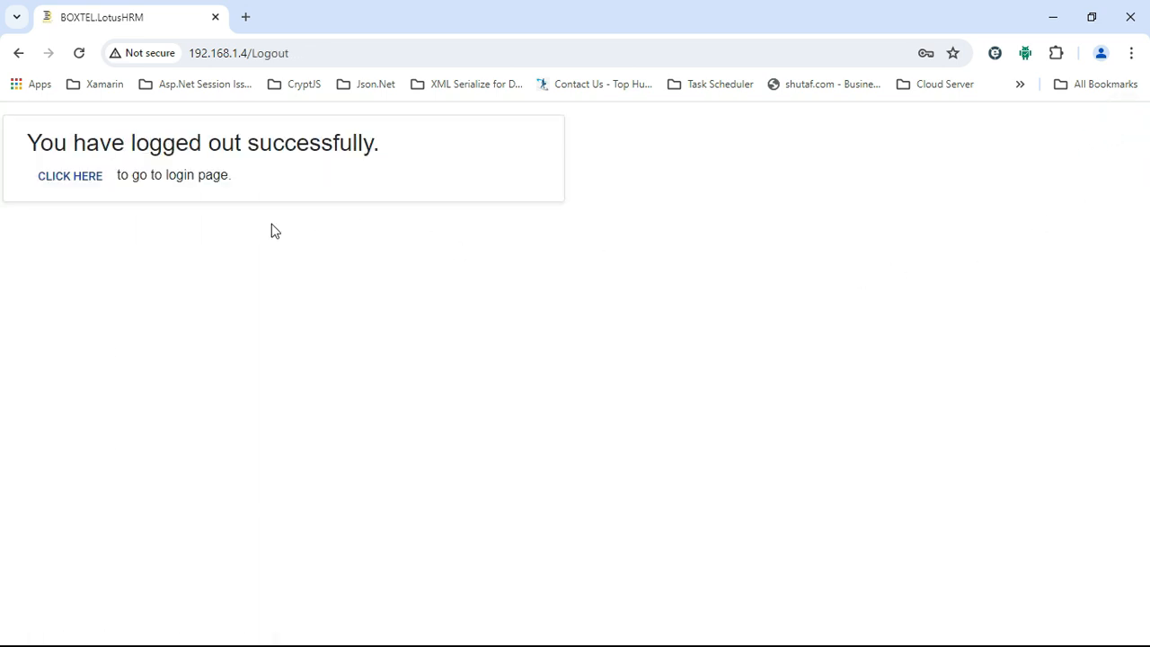
pyautogui.click(77, 177)
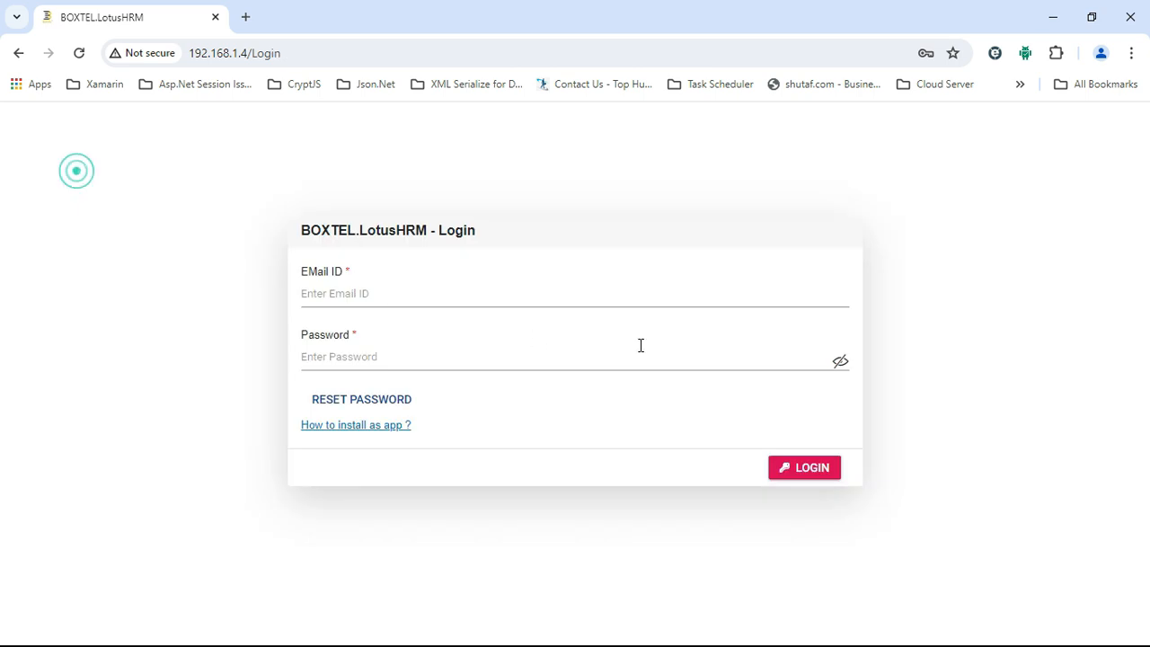